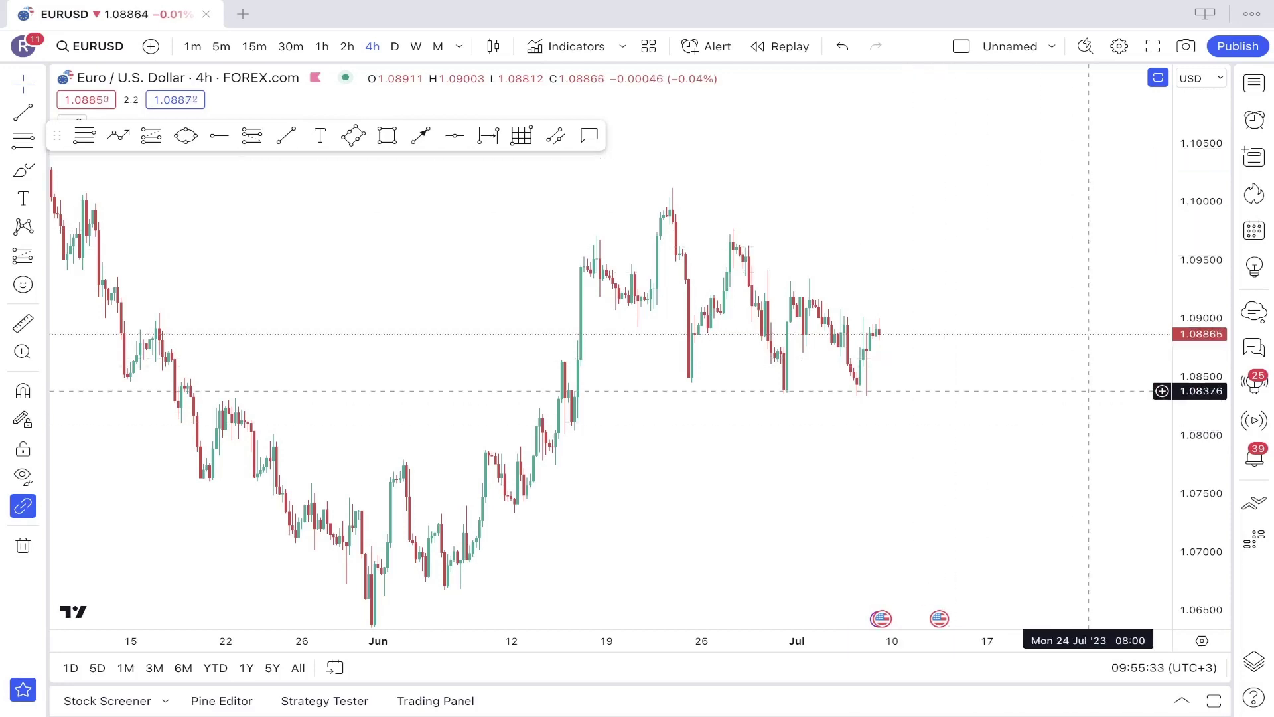
Step: Change the EURUSD 4h chart from candles to a line chart
drag(1198, 398, 1198, 418)
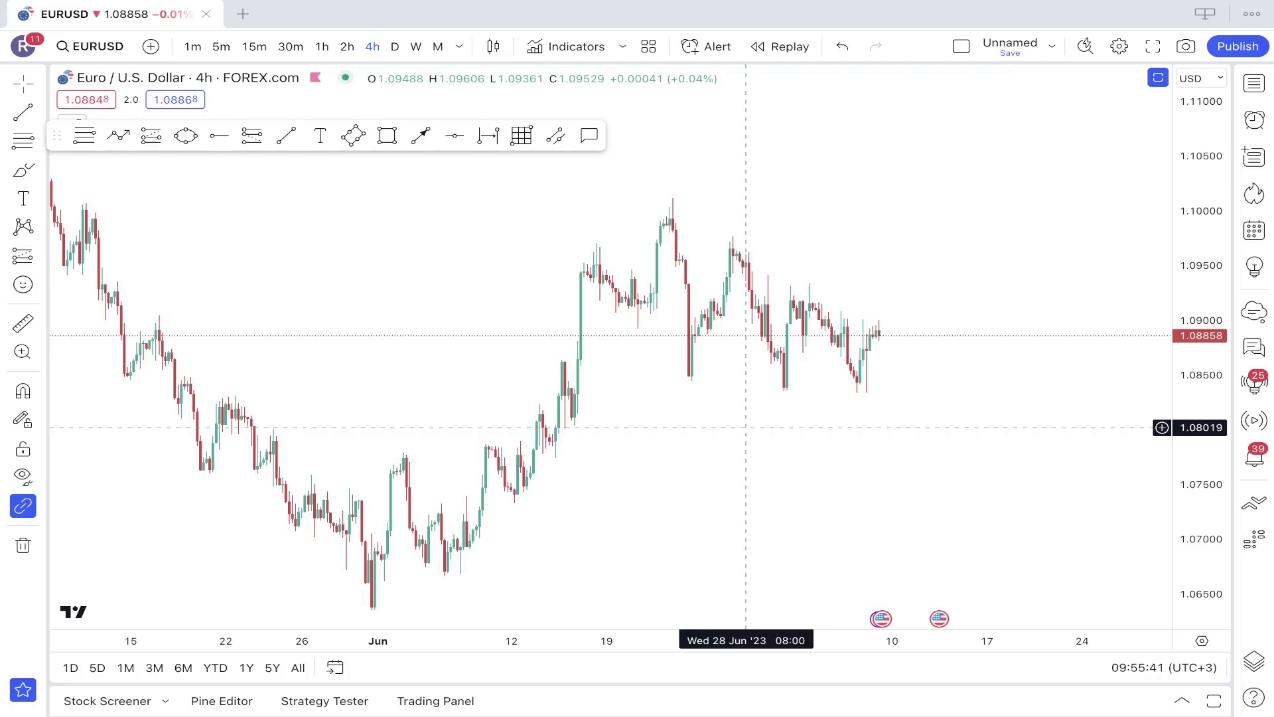
click(493, 45)
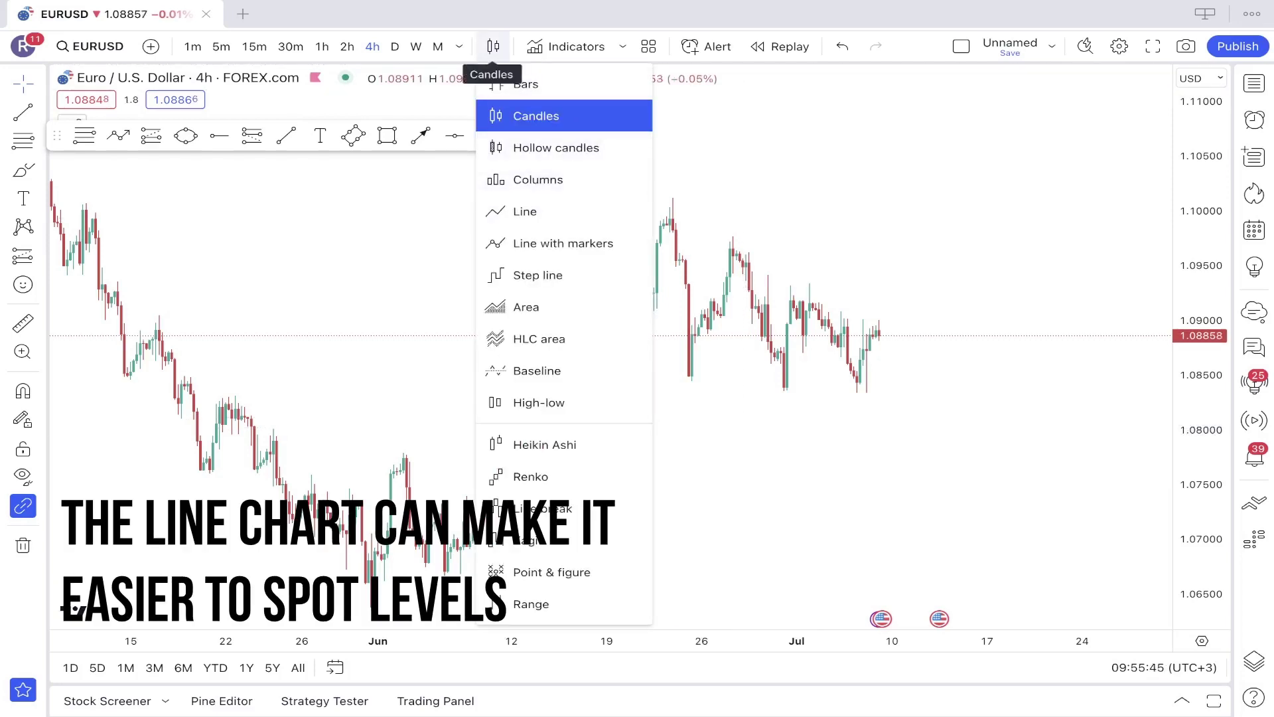
click(524, 211)
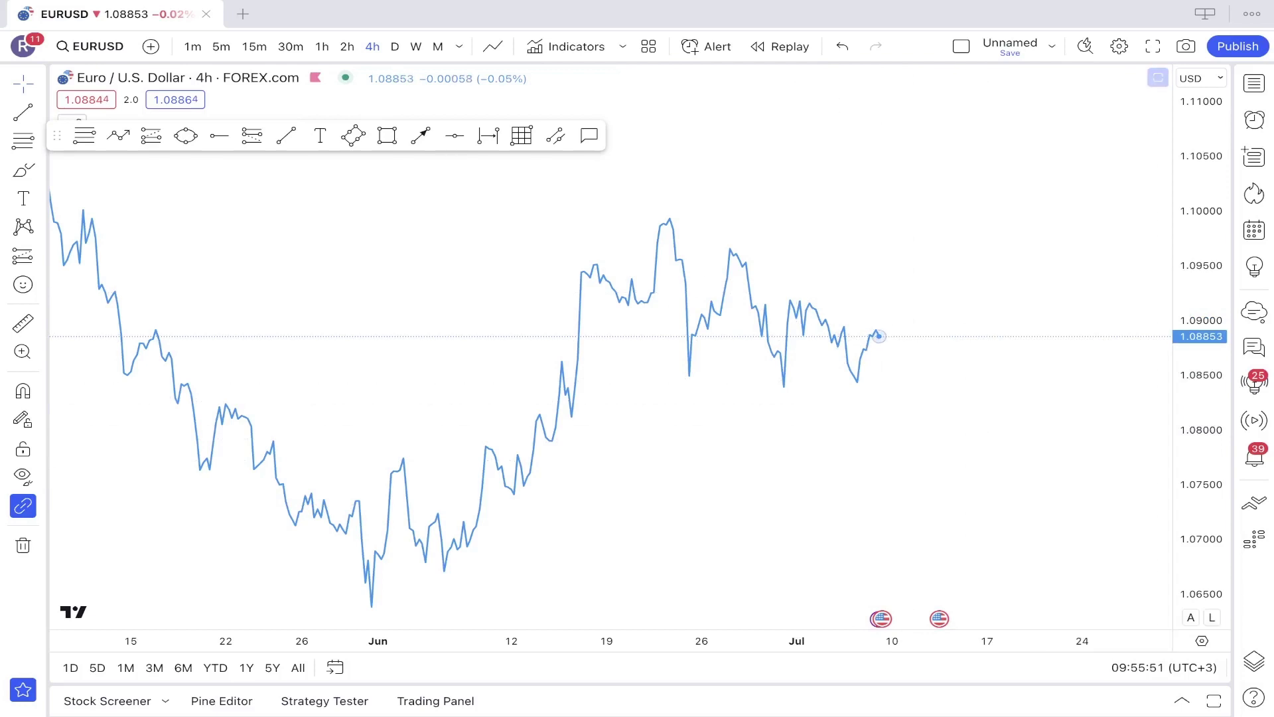
Step: Examine the line chart's price history from March to July for recurring highs and lows that mark support and resistance levels
drag(627, 431, 739, 429)
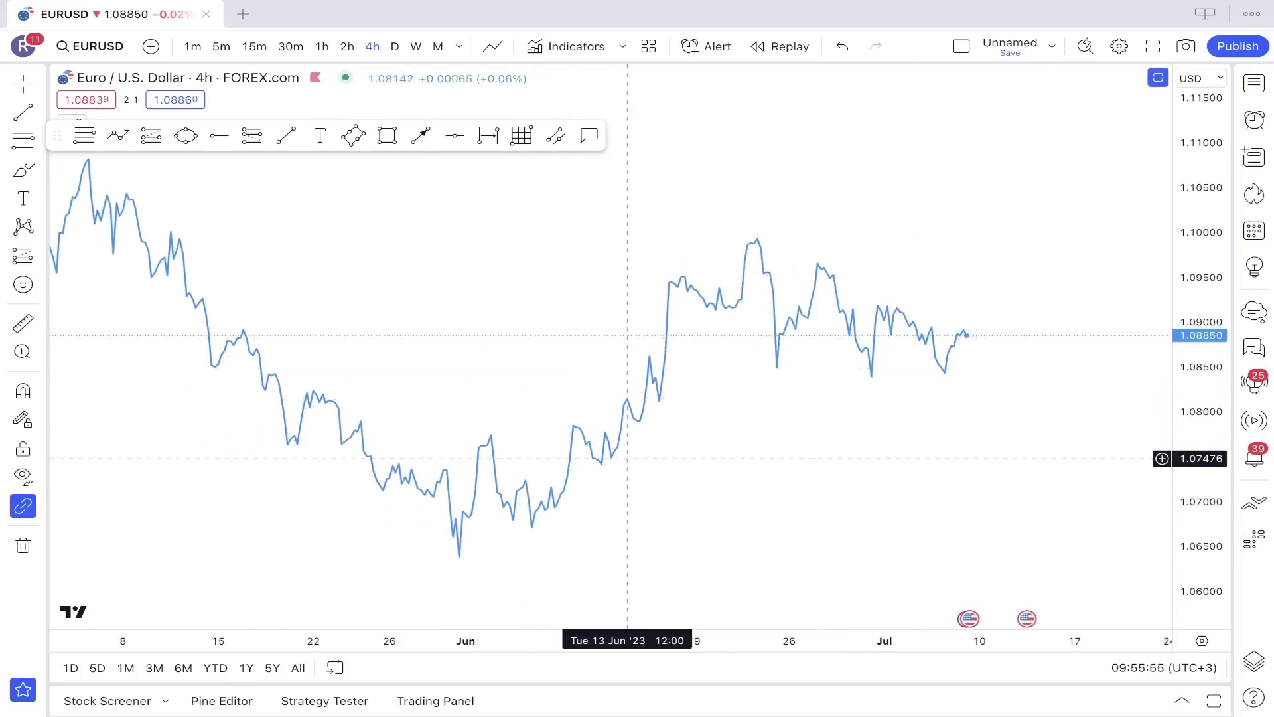
drag(882, 517, 770, 512)
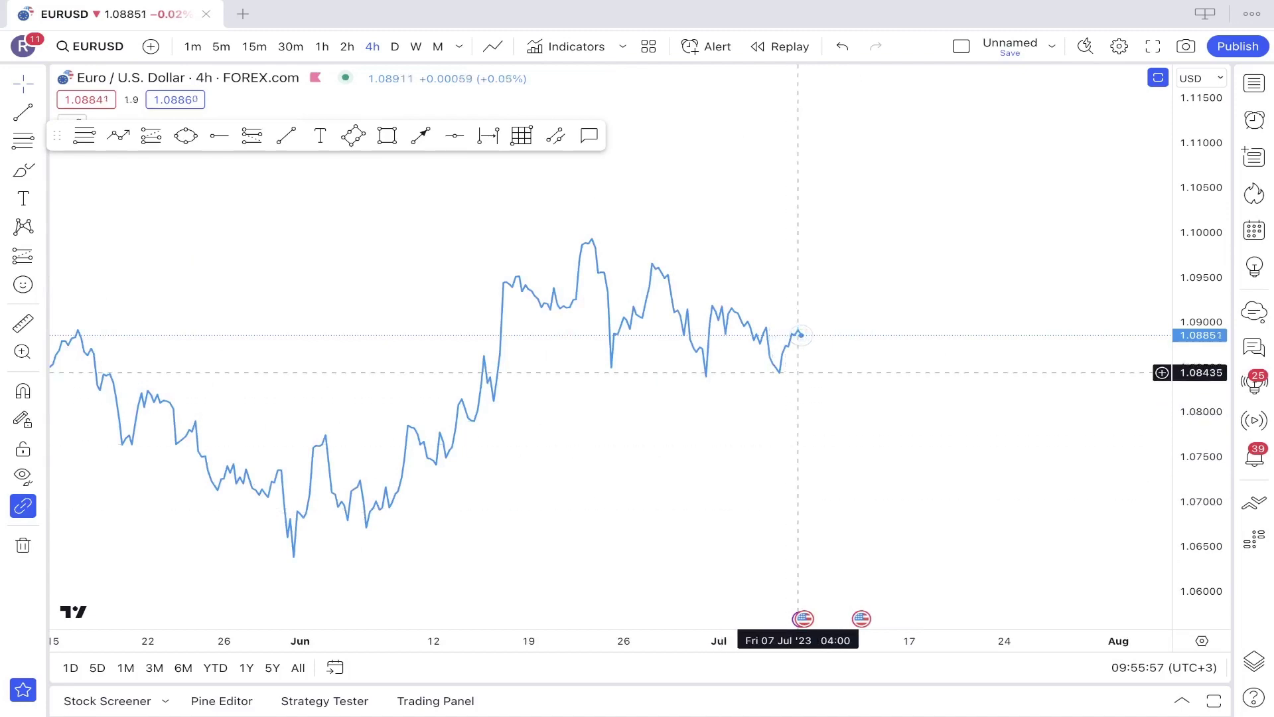
drag(332, 328, 631, 319)
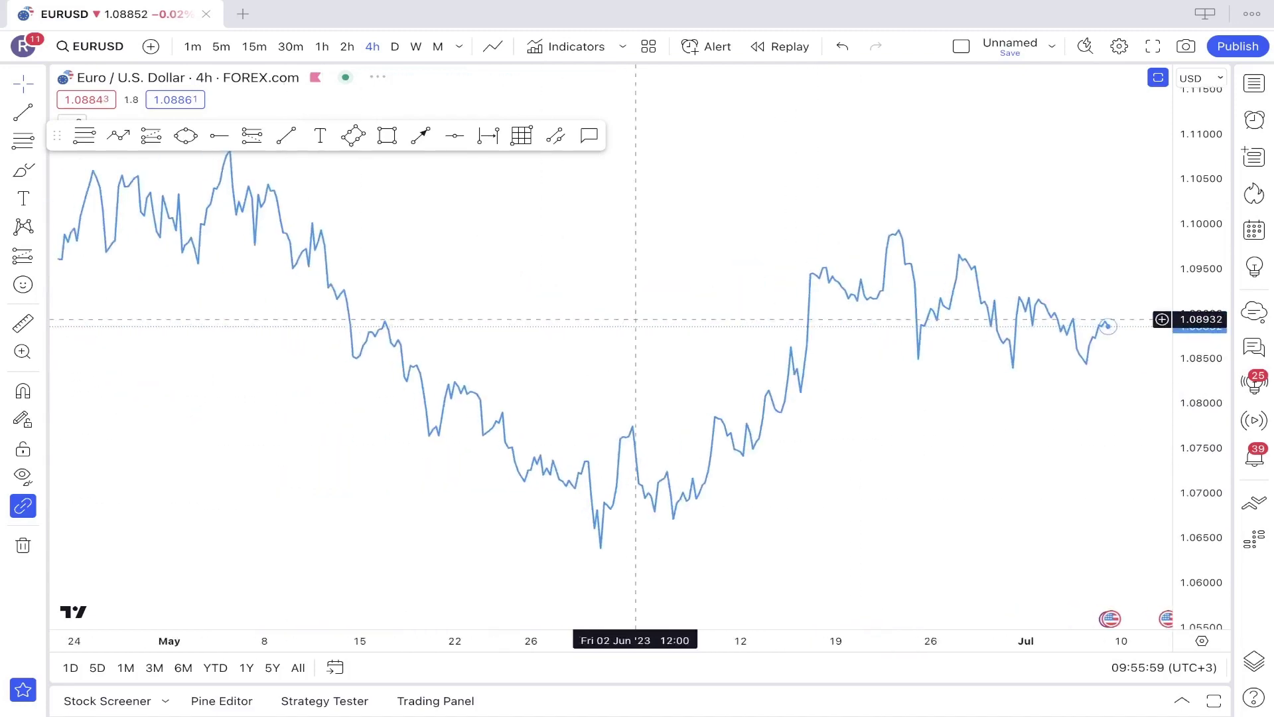
drag(256, 388, 410, 386)
drag(309, 298, 455, 299)
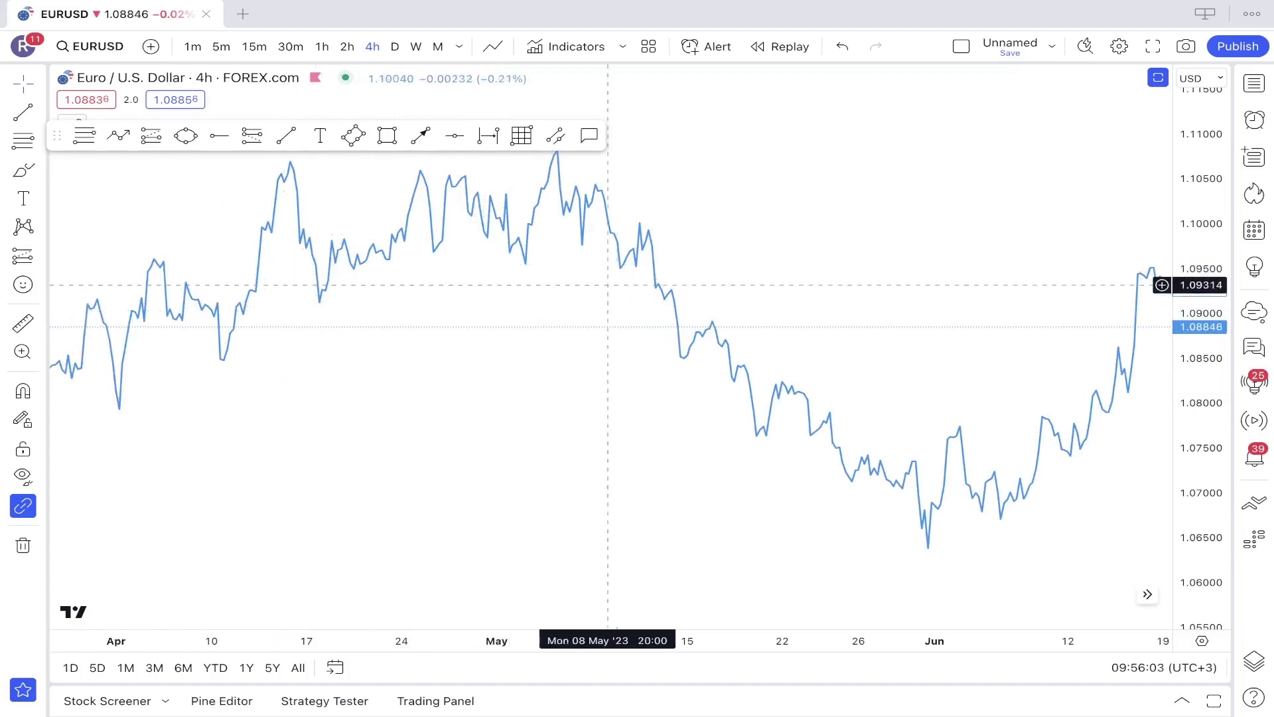
drag(785, 286, 368, 297)
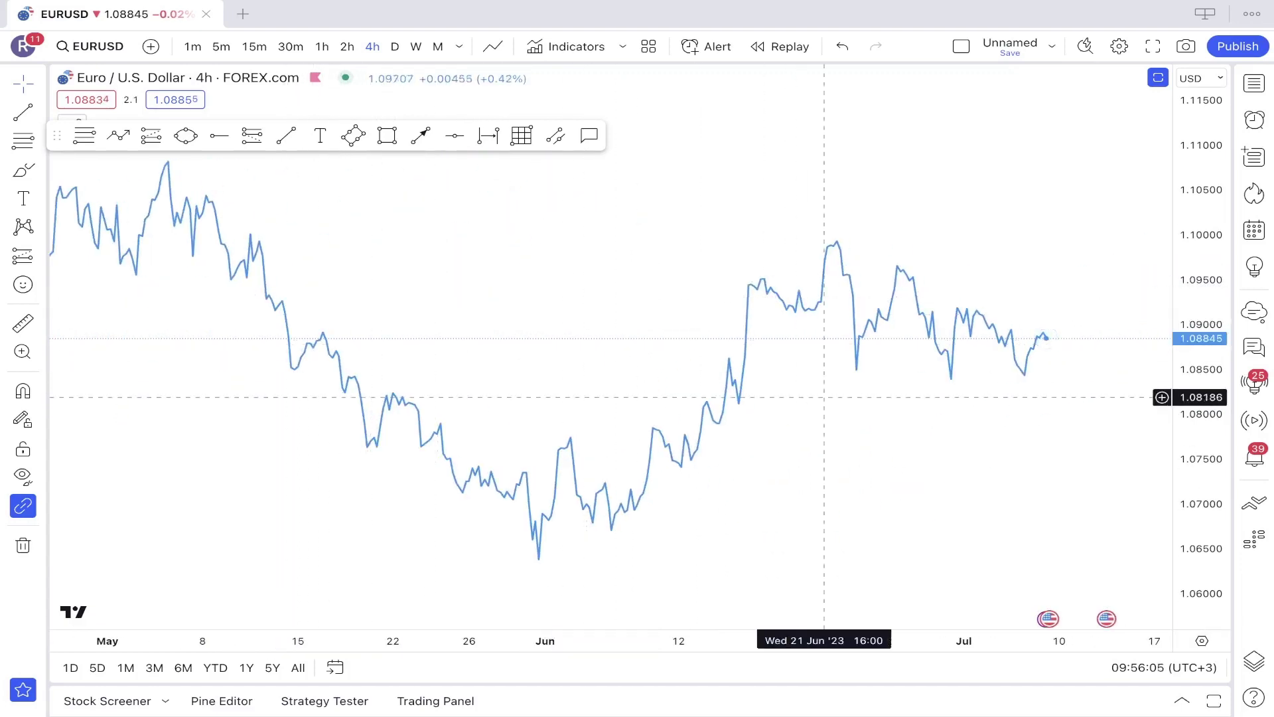
scroll(859, 424, right, 3)
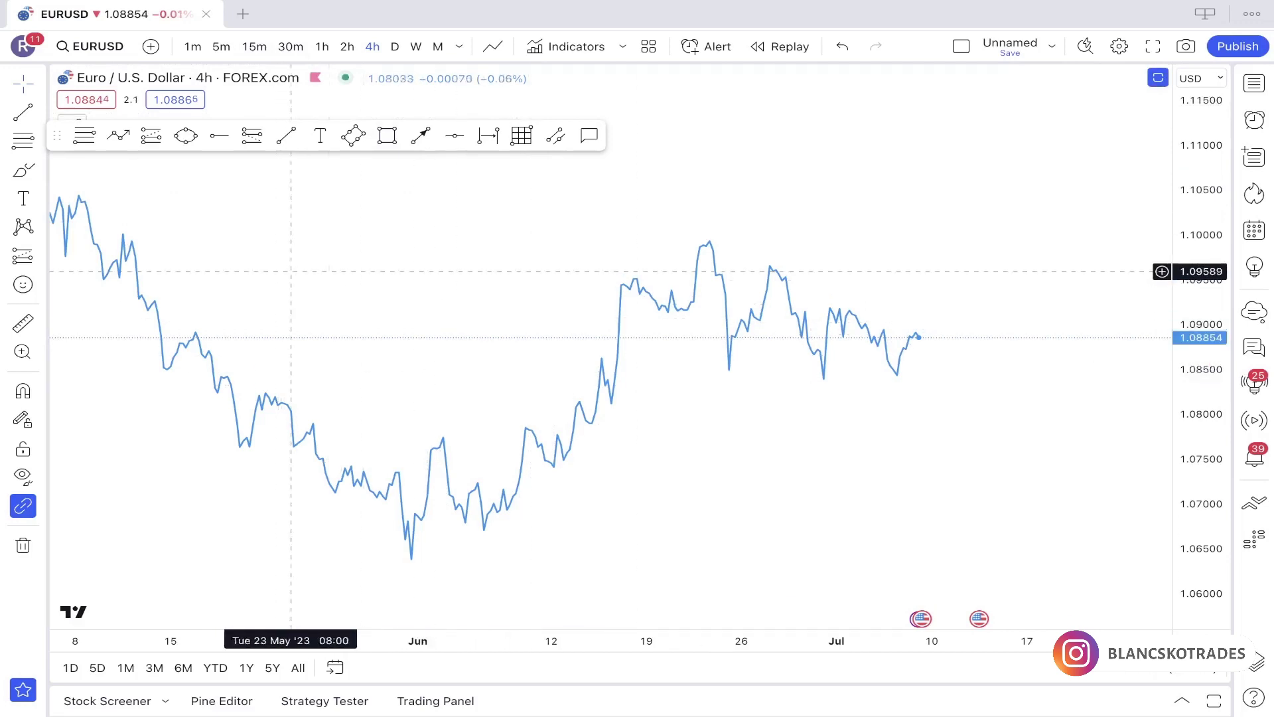
scroll(852, 282, left, 10)
drag(395, 393, 763, 418)
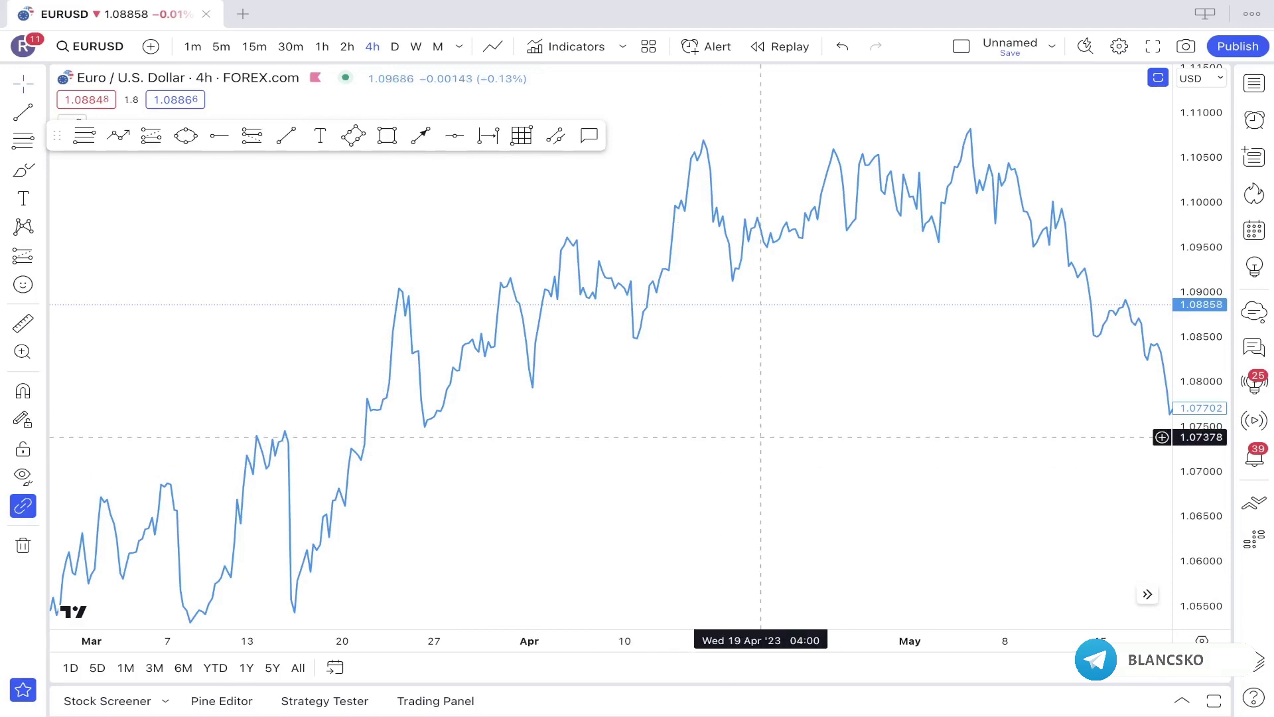
drag(762, 432, 273, 427)
drag(925, 236, 463, 245)
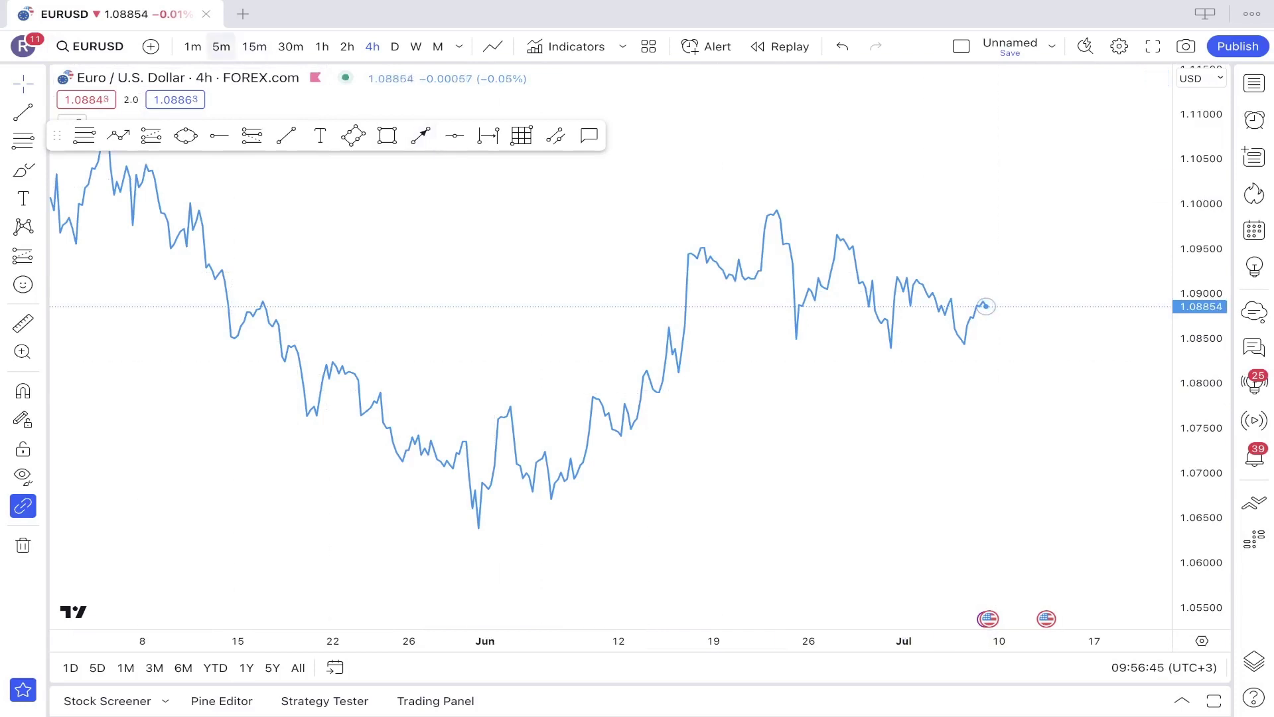
Step: Draw a rectangle zone over the support level from about 1.0831 to 1.0862, starting in mid-May and extending past the latest price
drag(938, 205, 785, 208)
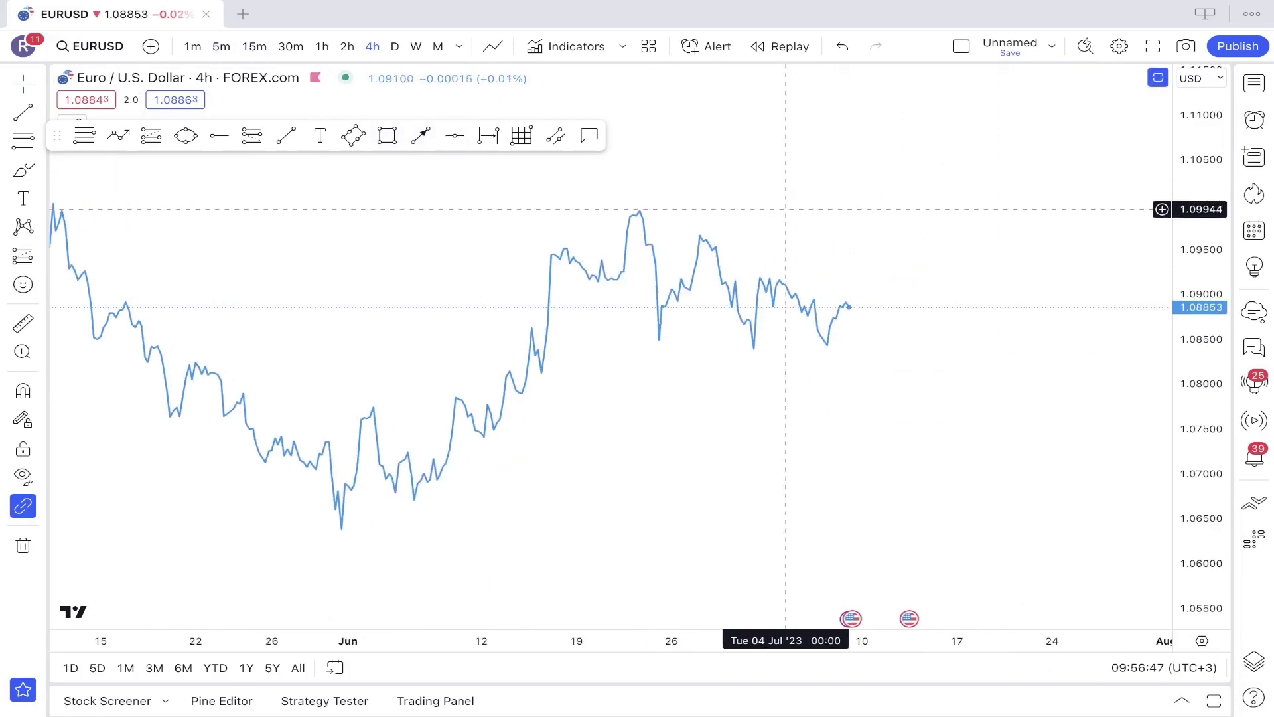
drag(725, 430, 865, 428)
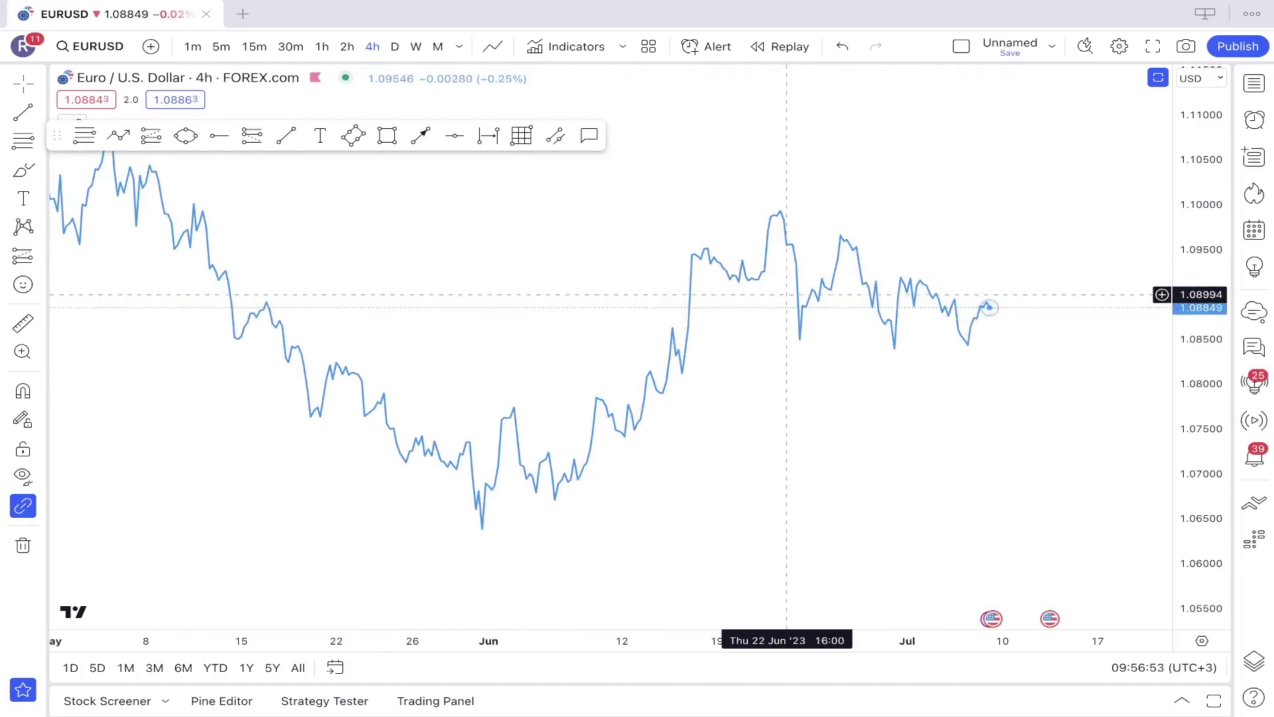
click(387, 135)
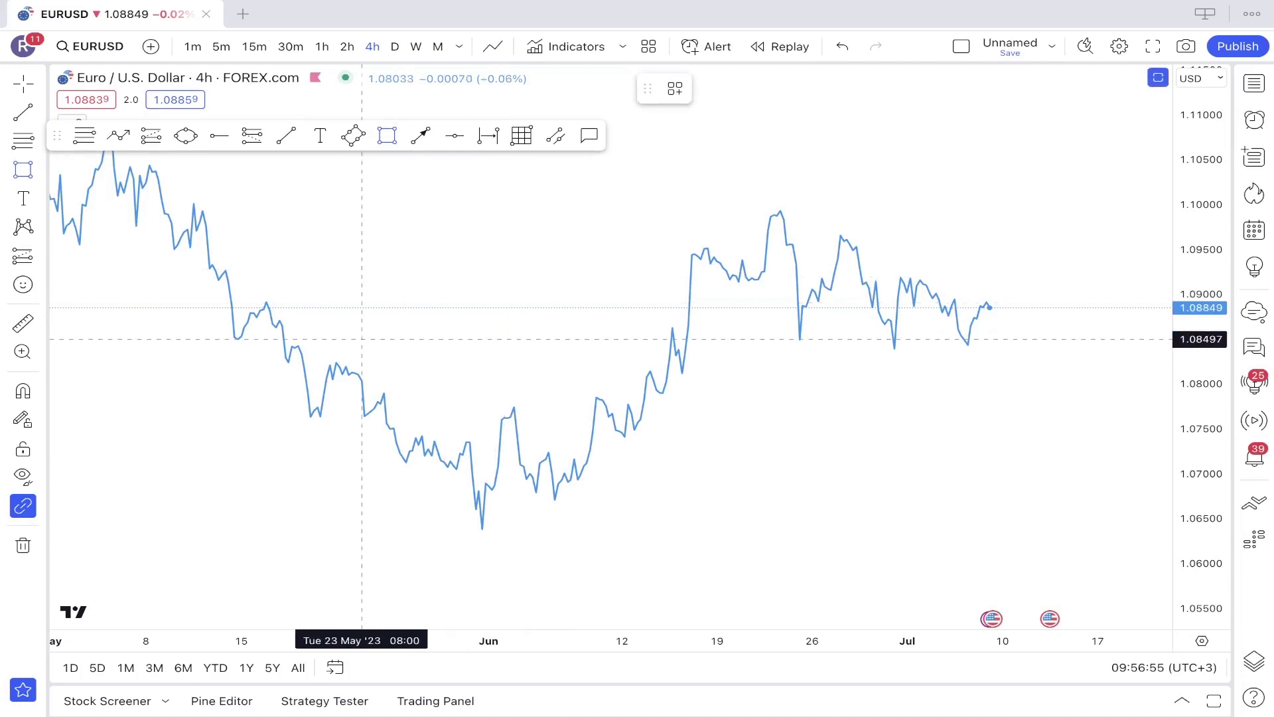
drag(199, 329, 193, 356)
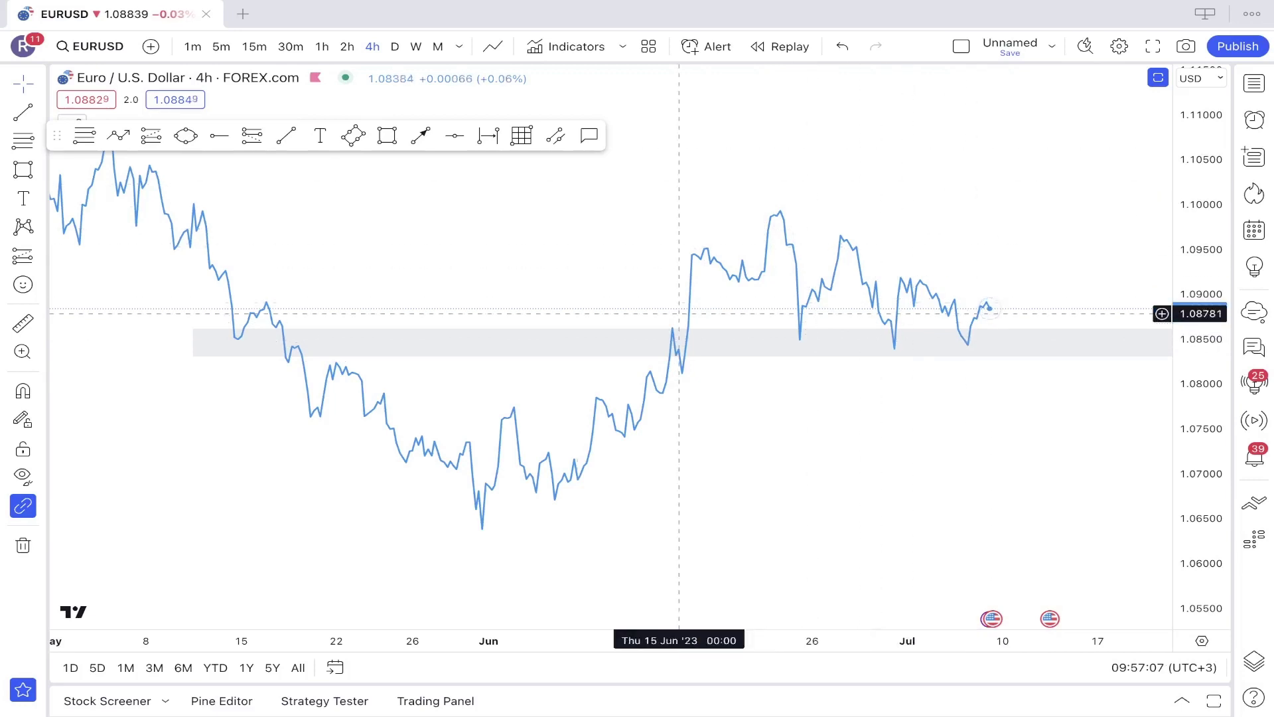
Step: Start bar replay from about 5 July 2023 and change the chart type to candles
click(783, 45)
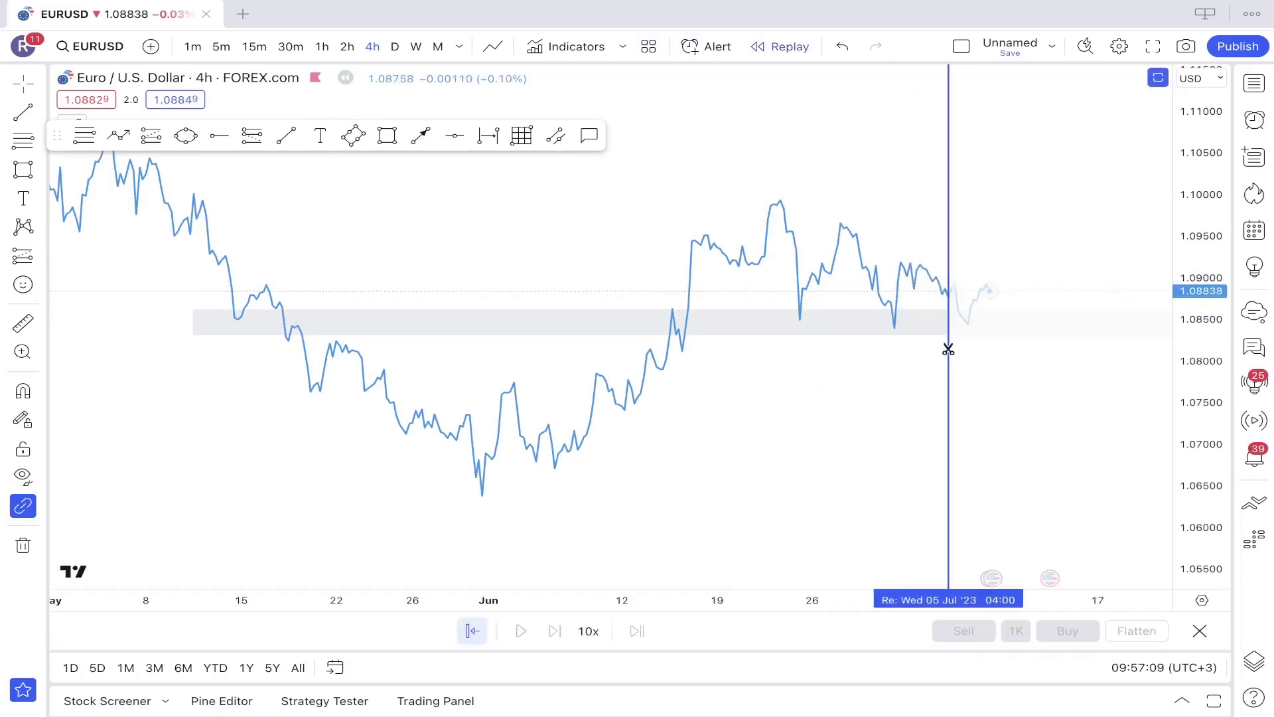
click(944, 348)
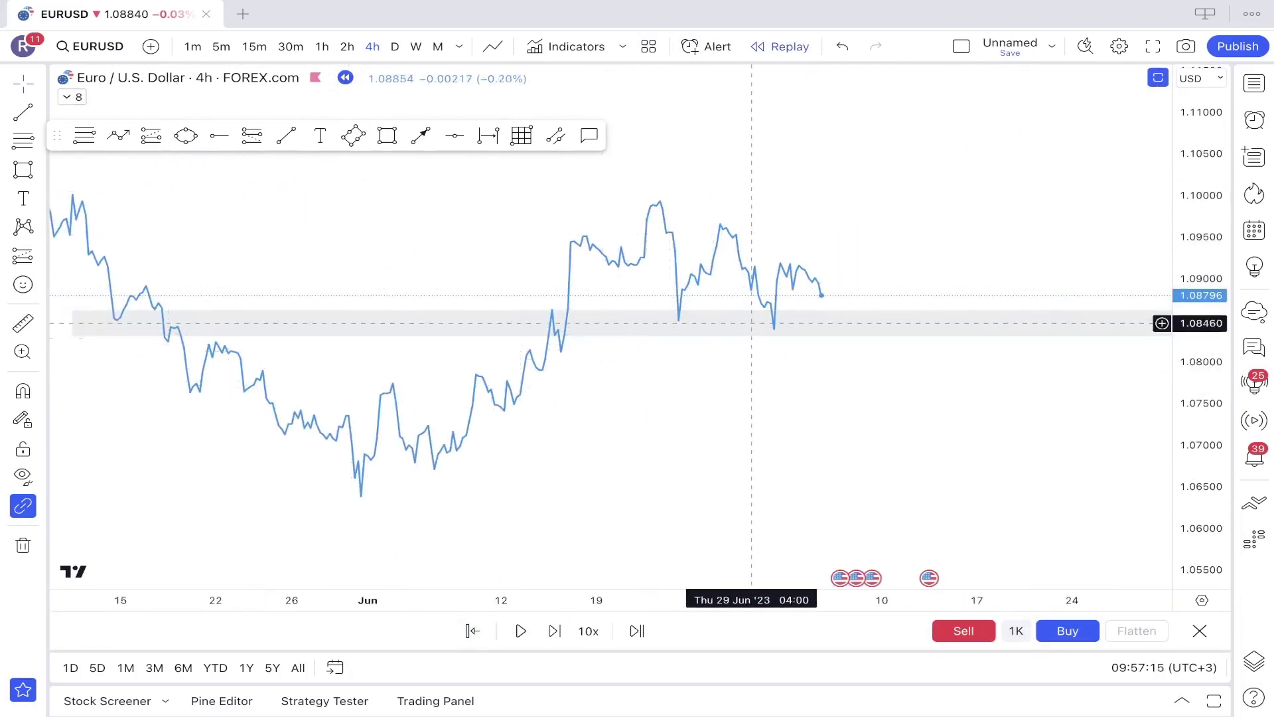
click(492, 46)
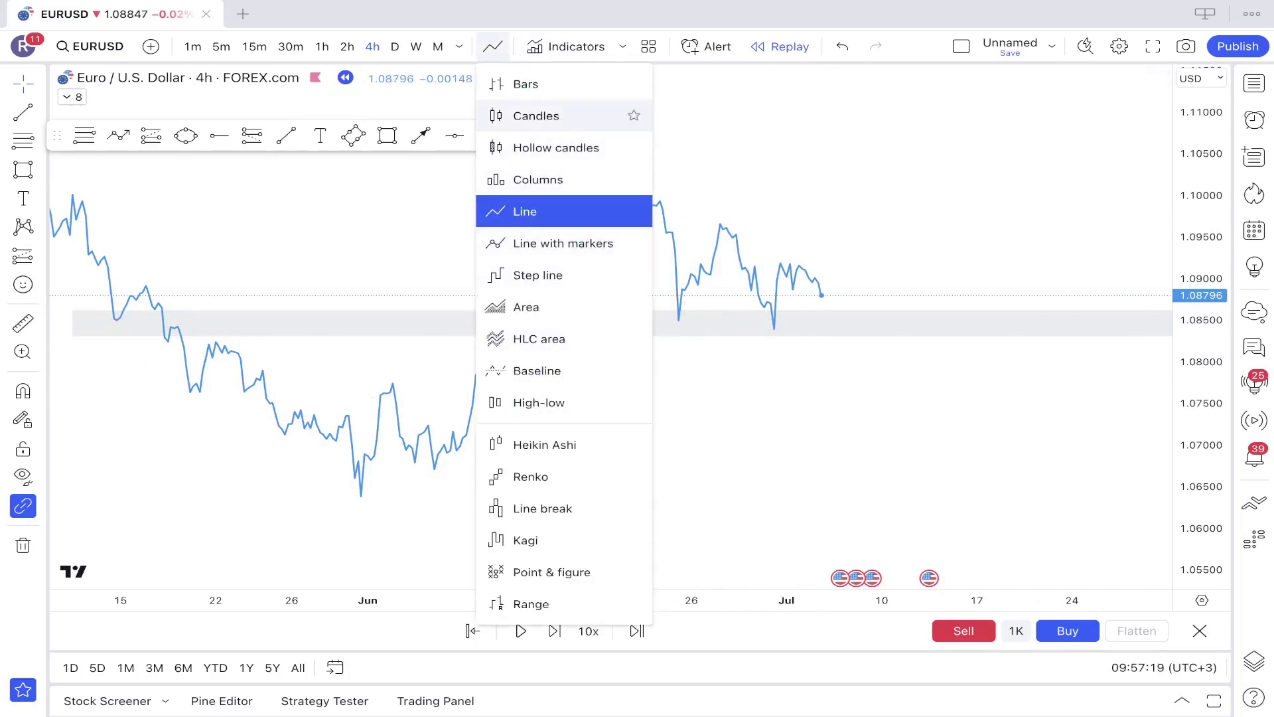
click(564, 116)
scroll(599, 441, left, 5)
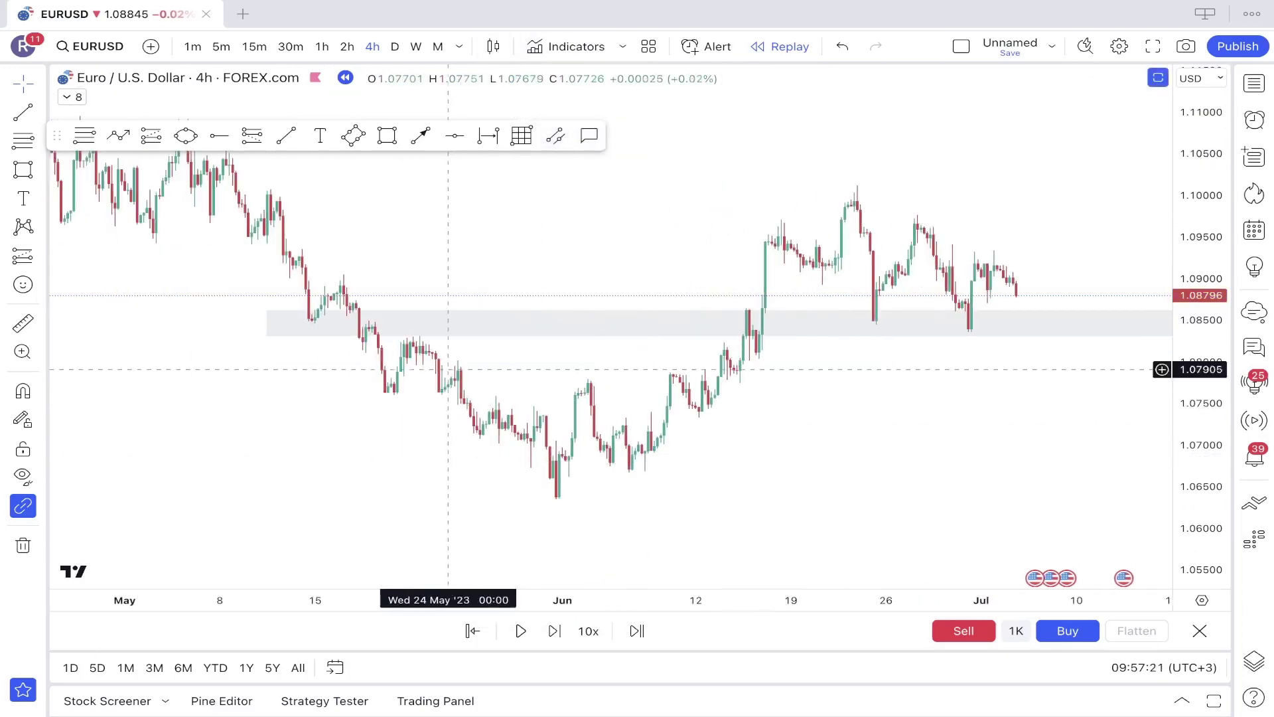
Step: Sketch a projected price path from the last candle down through the support zone, back up to retest it, and lower again
drag(856, 455, 663, 455)
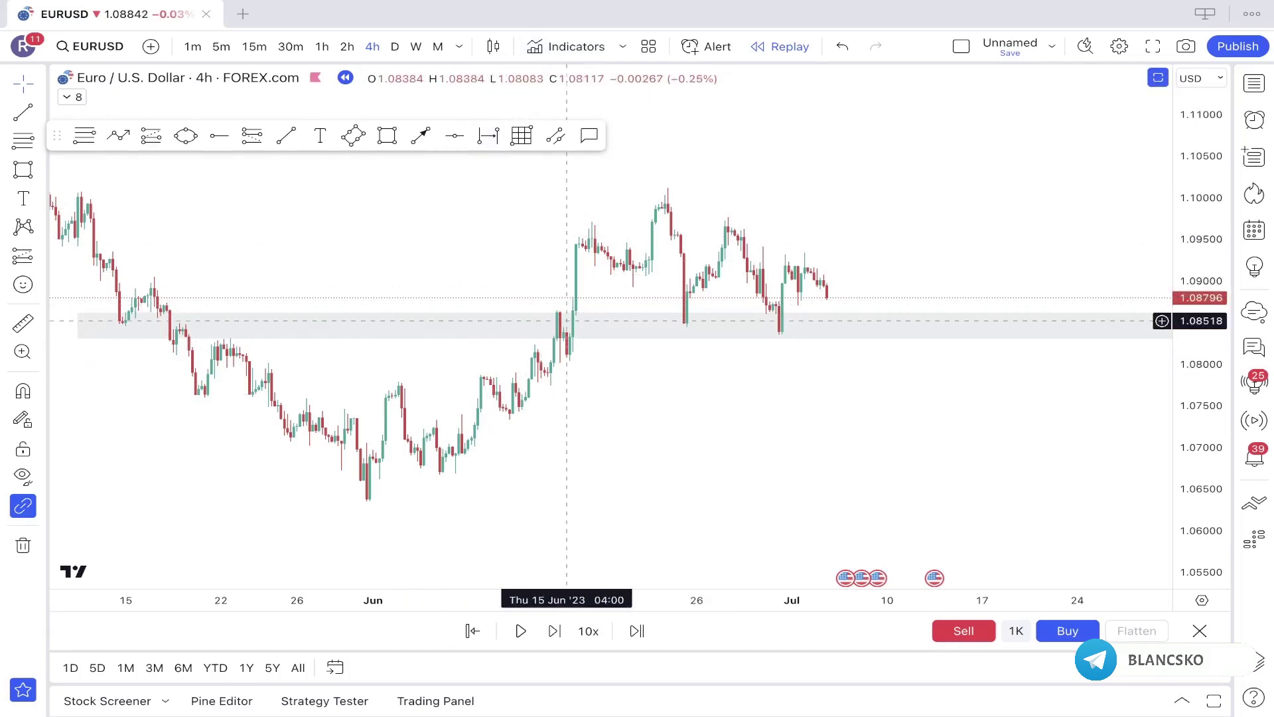
drag(432, 256, 455, 256)
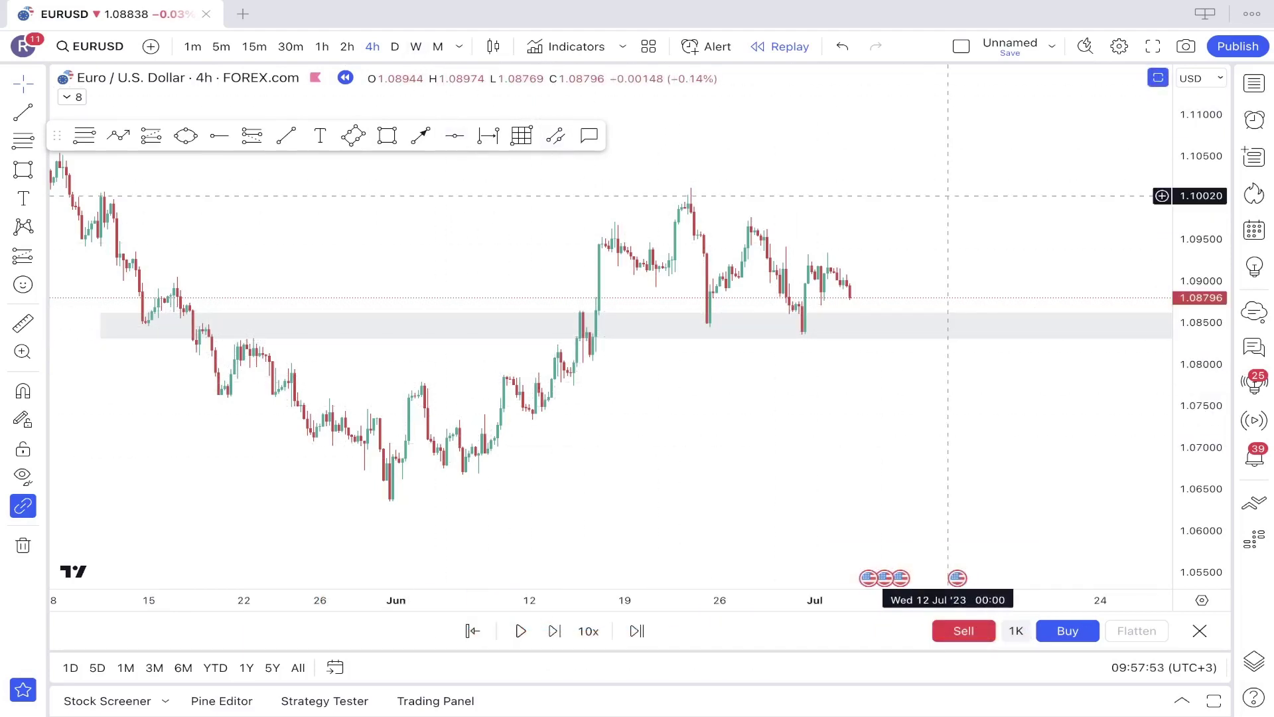
drag(995, 209, 792, 220)
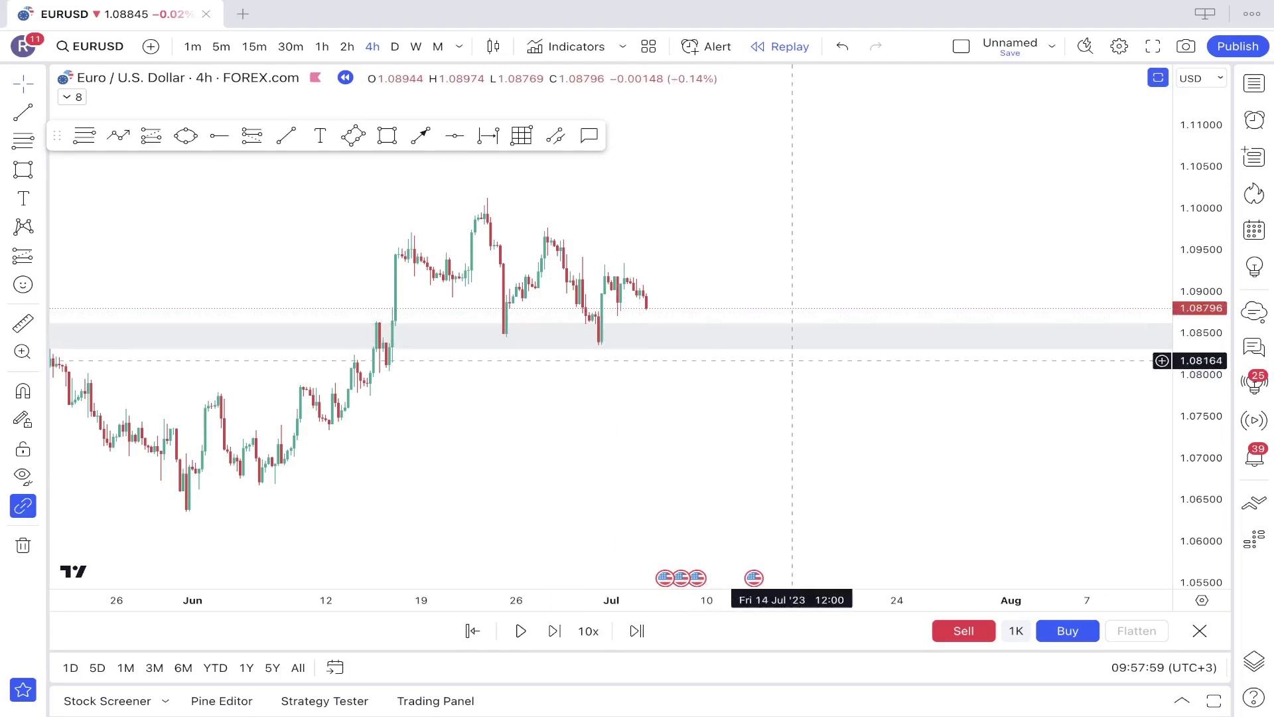
drag(1197, 385, 1198, 358)
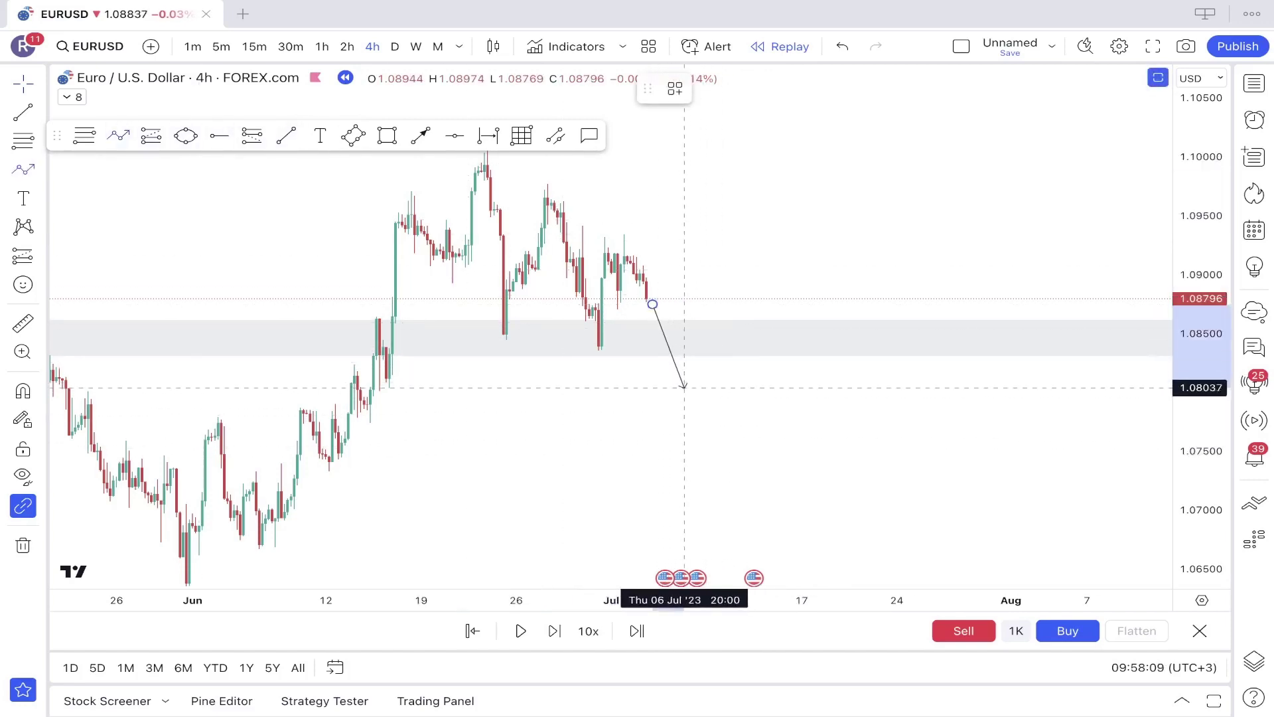
click(687, 403)
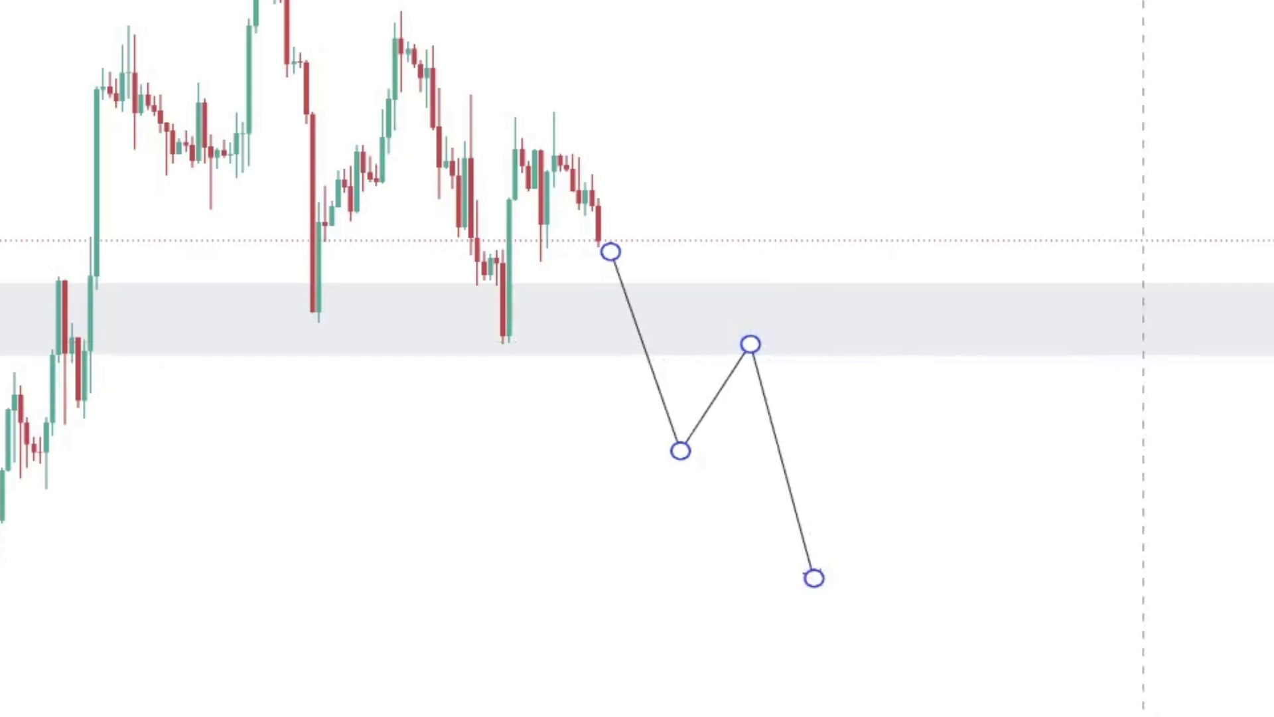
key(Escape)
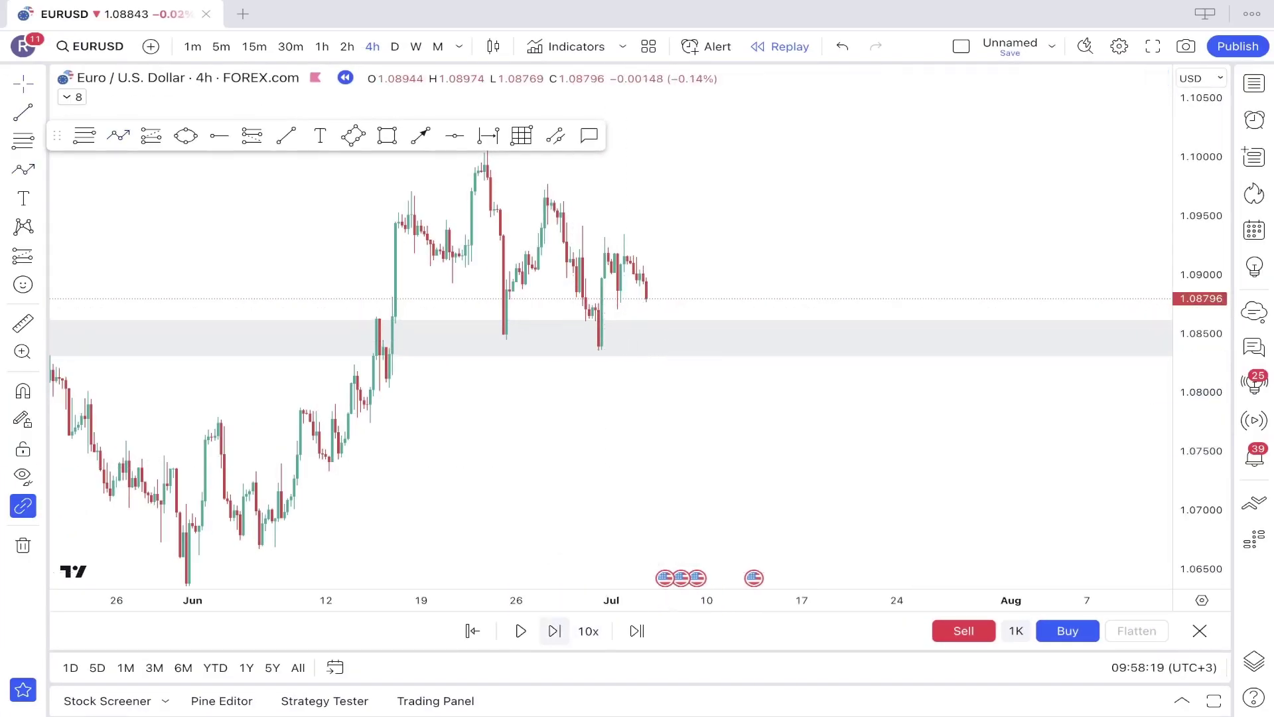
Step: Advance the replay candle by candle until price enters the marked support zone
click(554, 630)
click(554, 630)
click(554, 630)
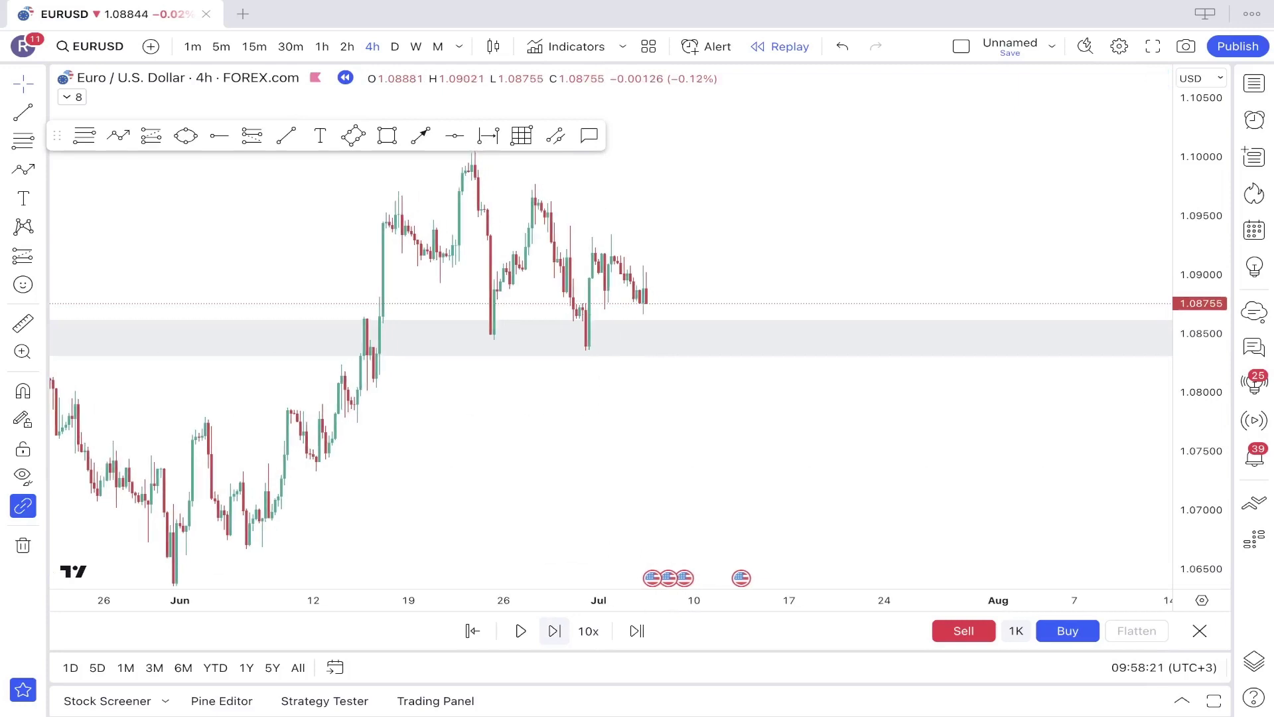
click(554, 631)
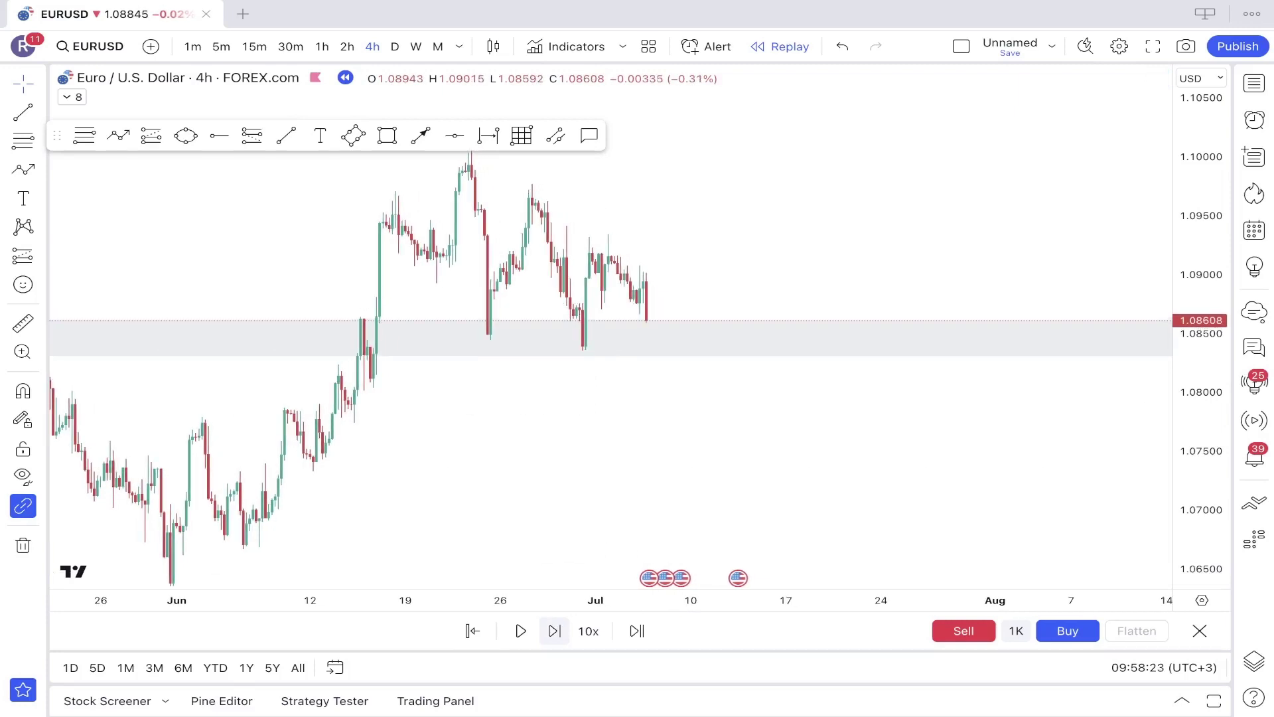
click(554, 631)
Step: Mark the two earlier lows inside the support zone, at about 1.0850 and 1.0840, with small ellipses
mouse_move(588, 554)
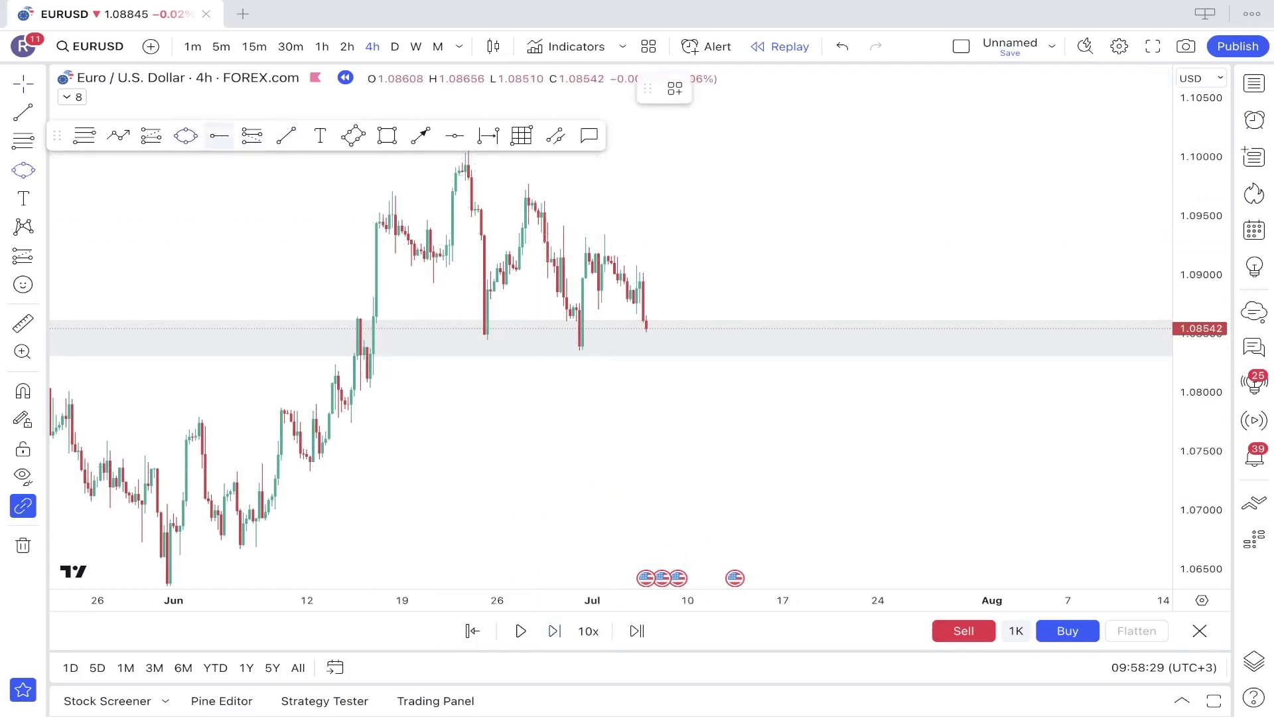
click(475, 332)
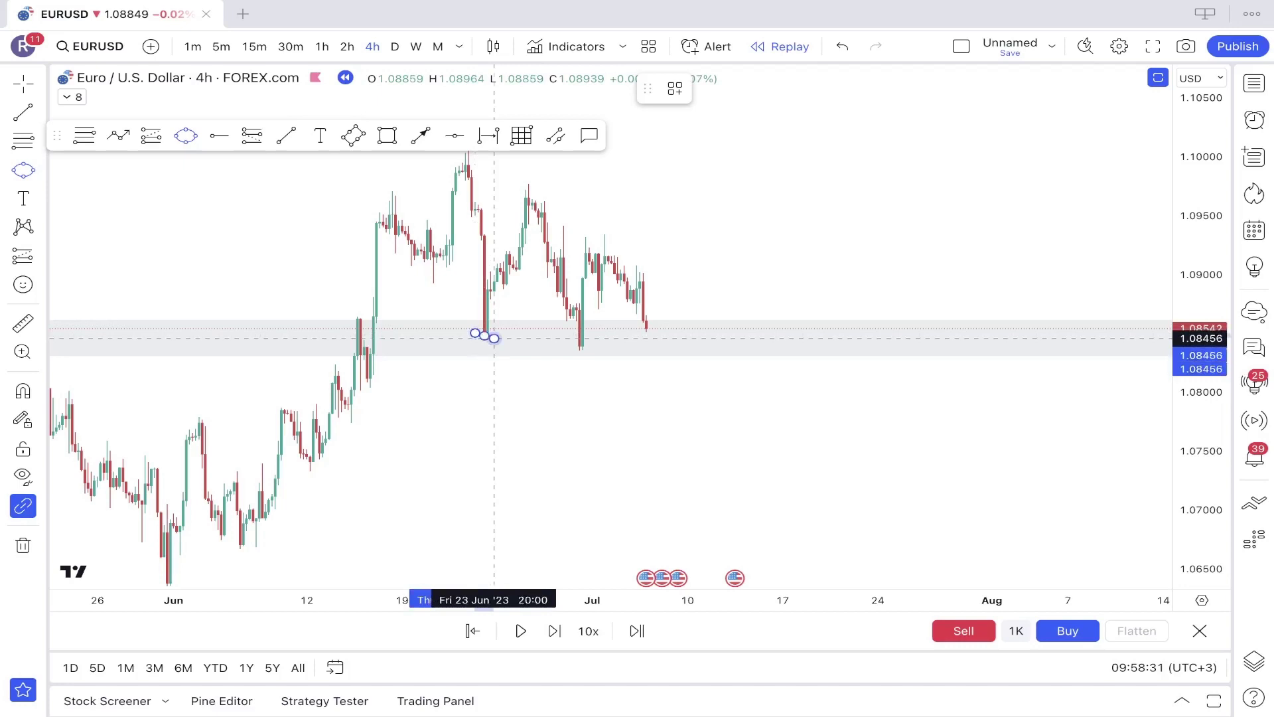
click(495, 337)
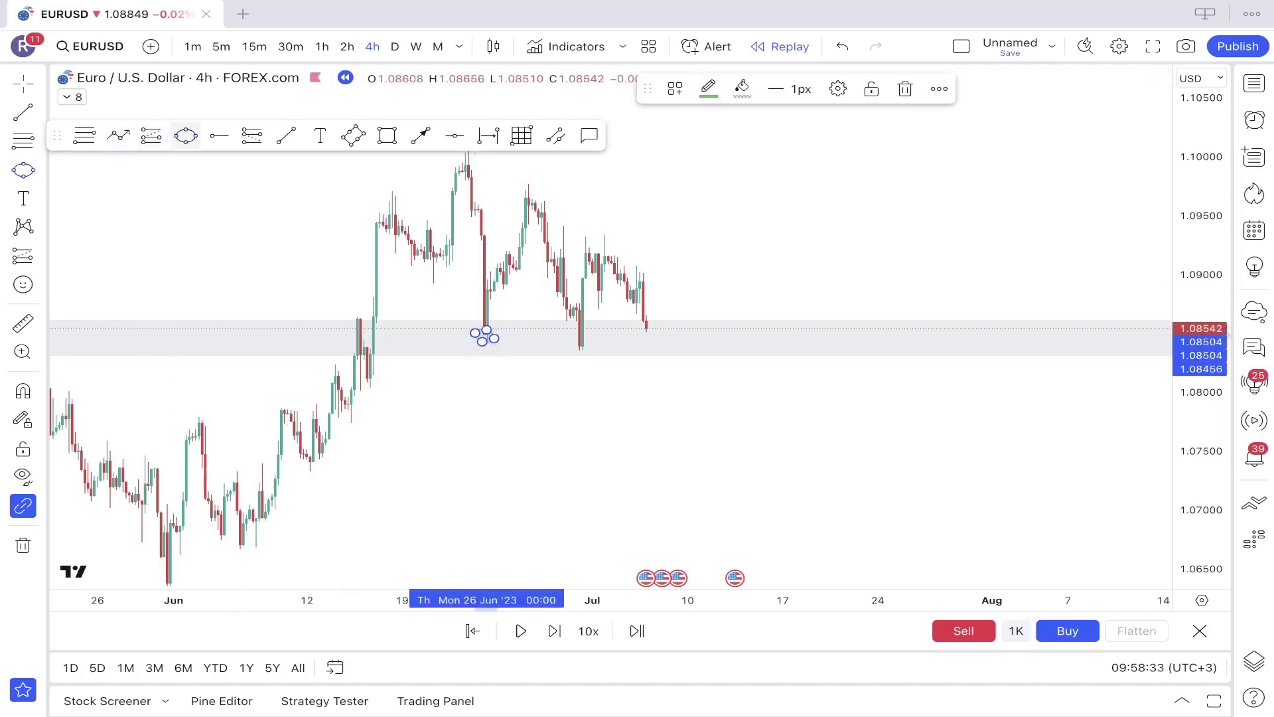
click(535, 331)
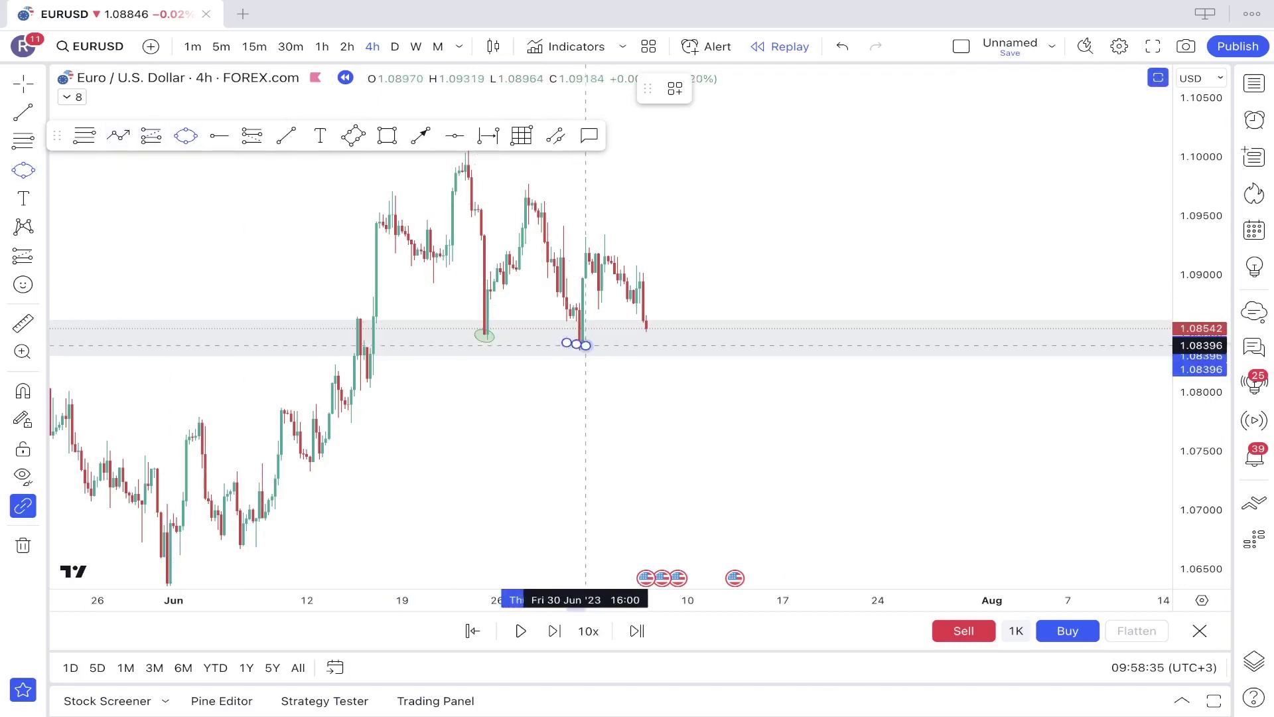
click(585, 346)
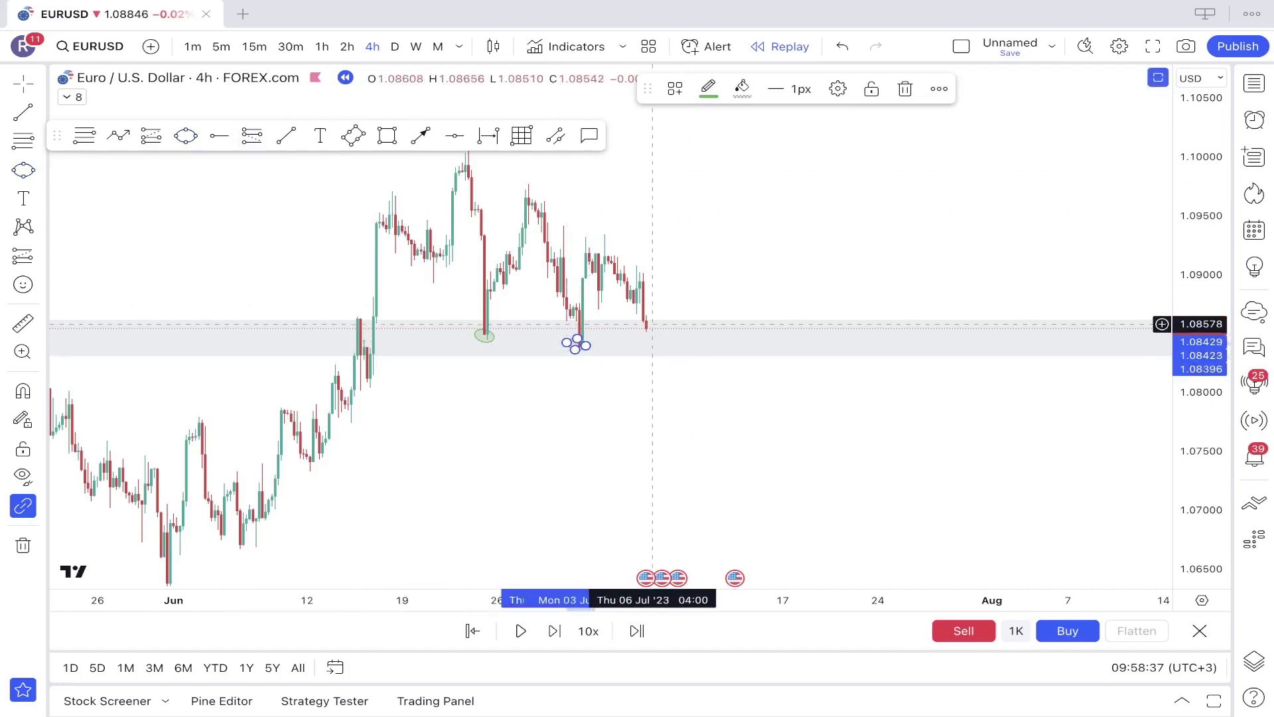
click(656, 325)
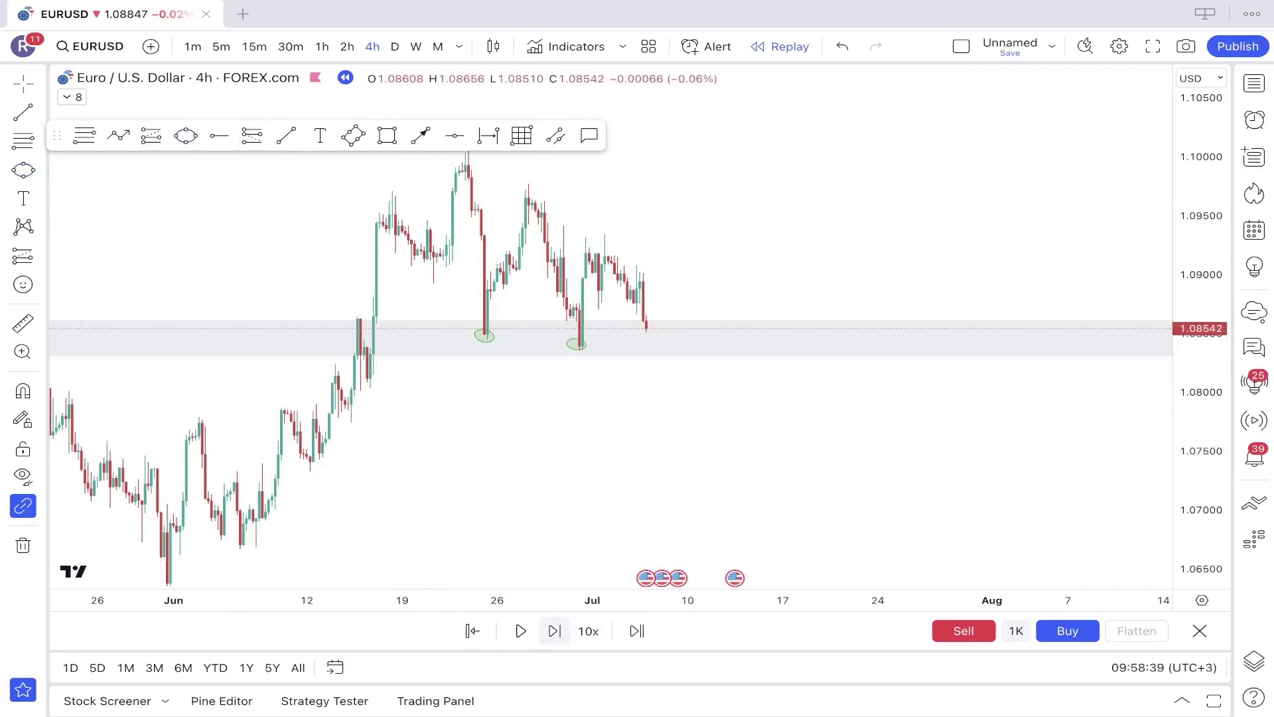
Step: Advance the replay by one more candle within the support zone
click(554, 631)
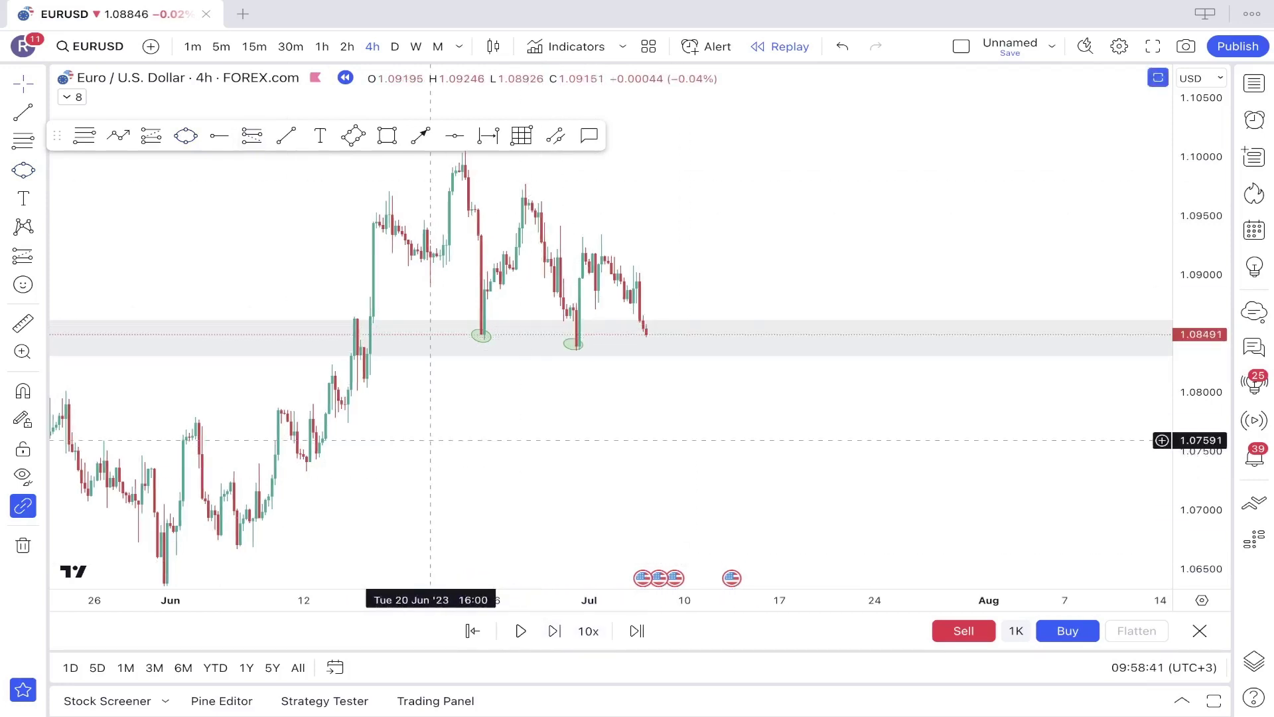
scroll(484, 369, left, 3)
scroll(747, 428, right, 3)
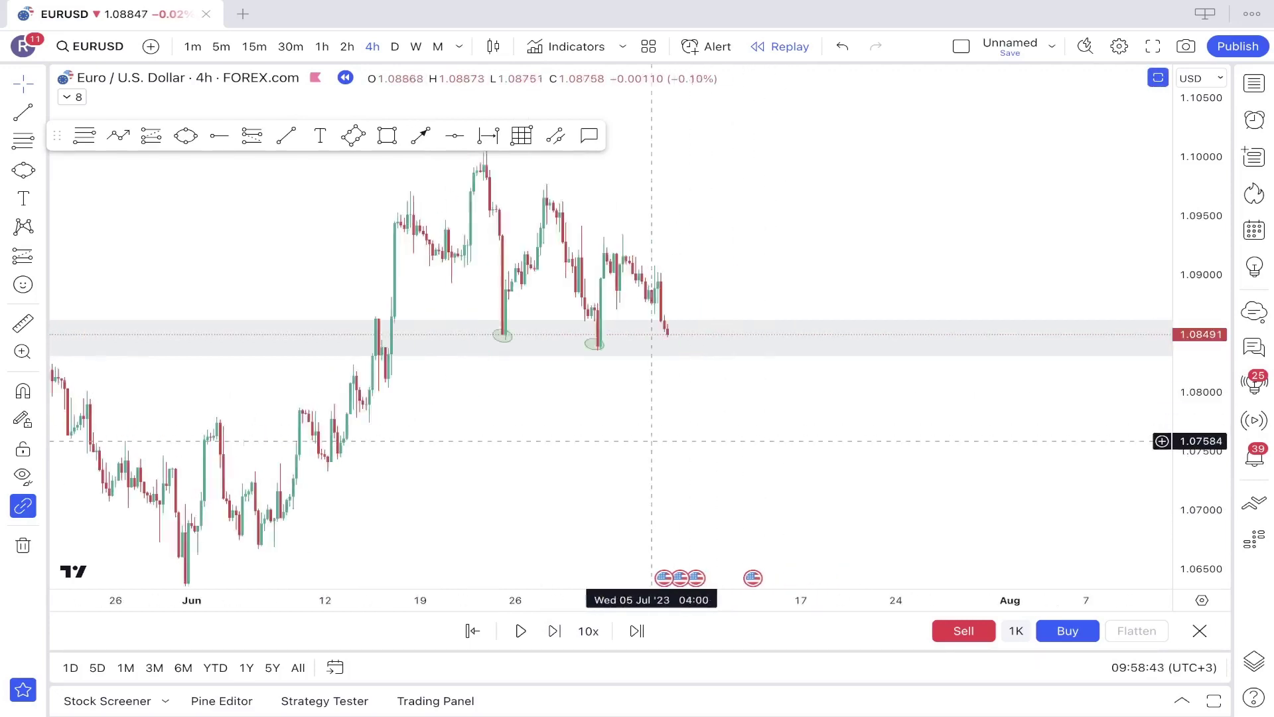
Step: Advance the replay by two more candles, until price closes back above the support zone
click(554, 630)
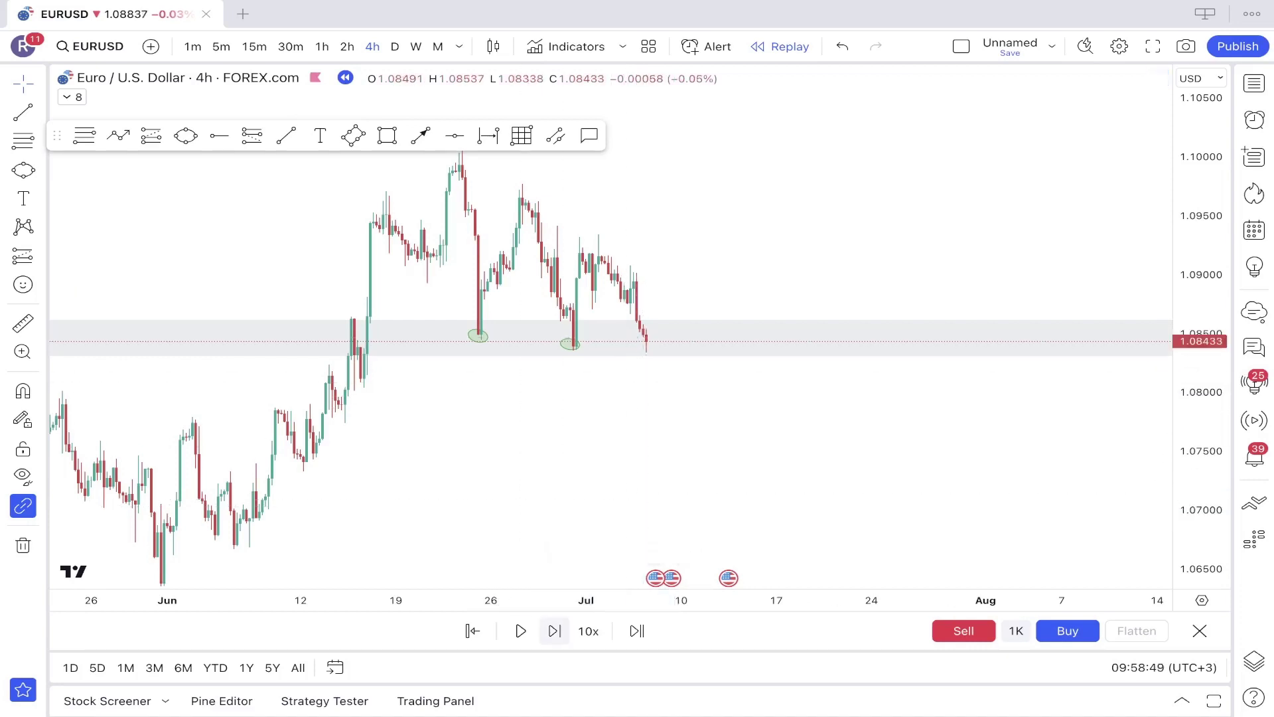
key(shift+Right)
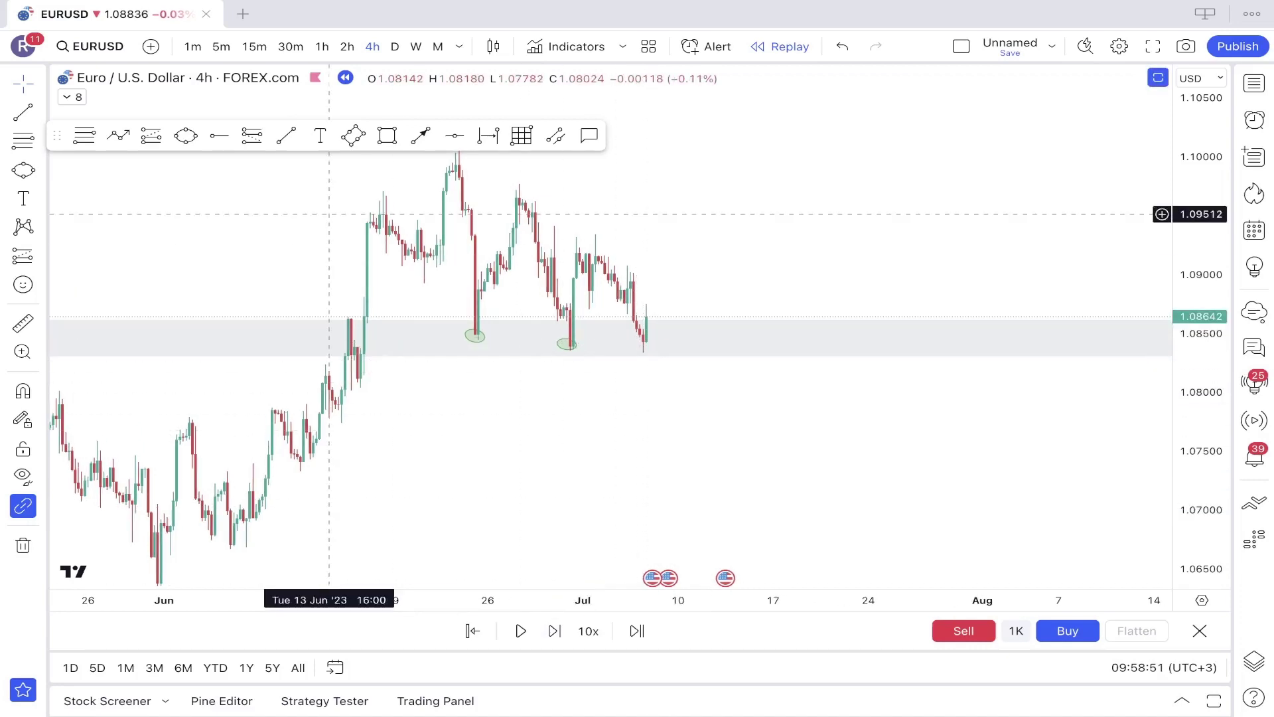
click(186, 136)
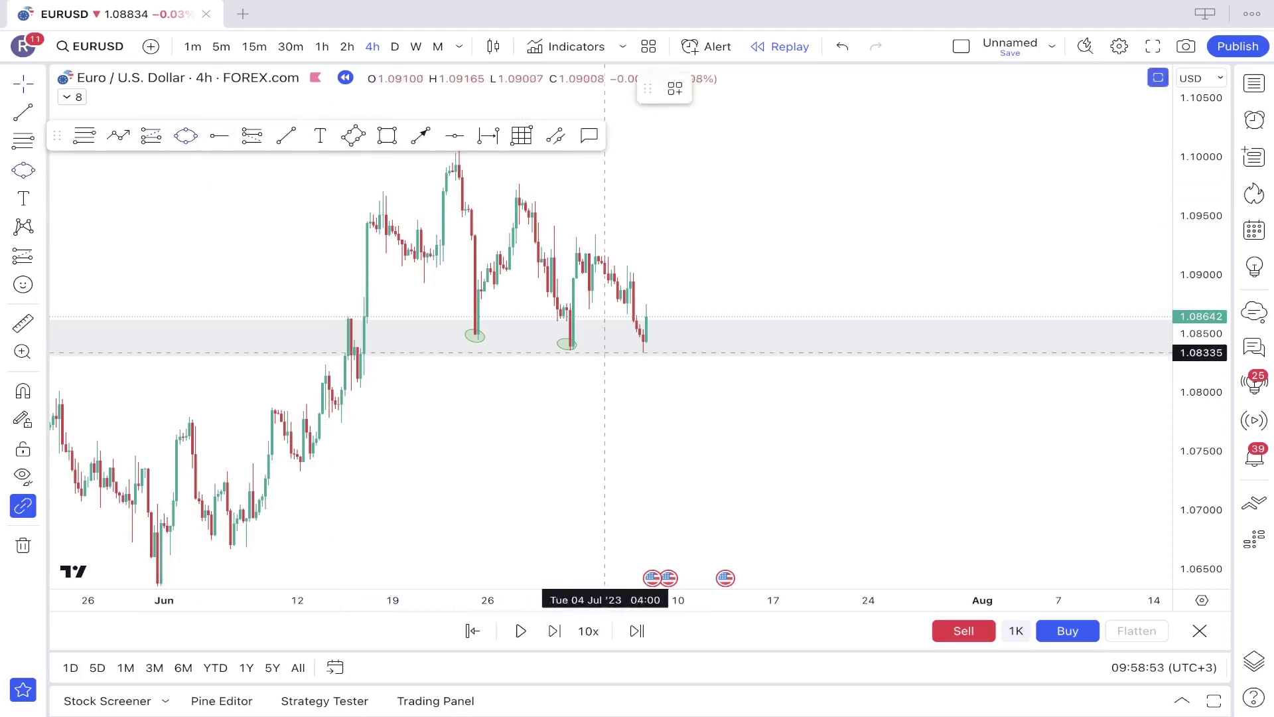
drag(629, 343, 638, 343)
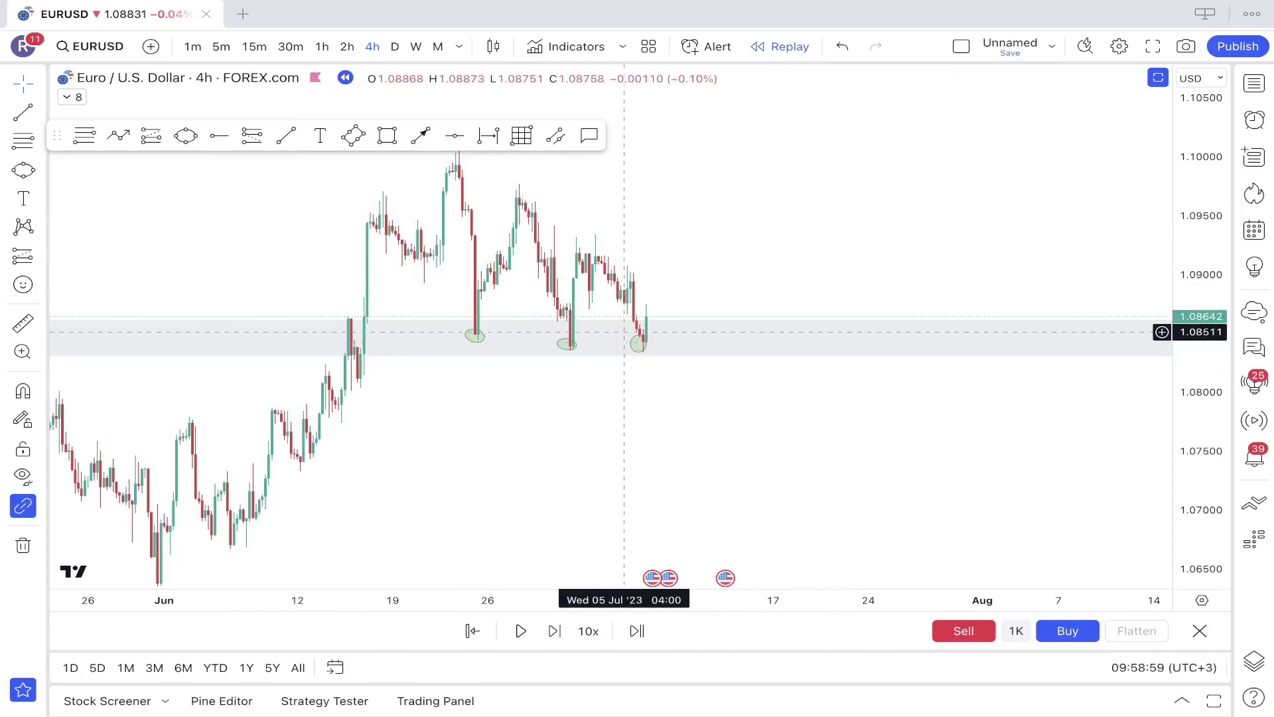
click(638, 343)
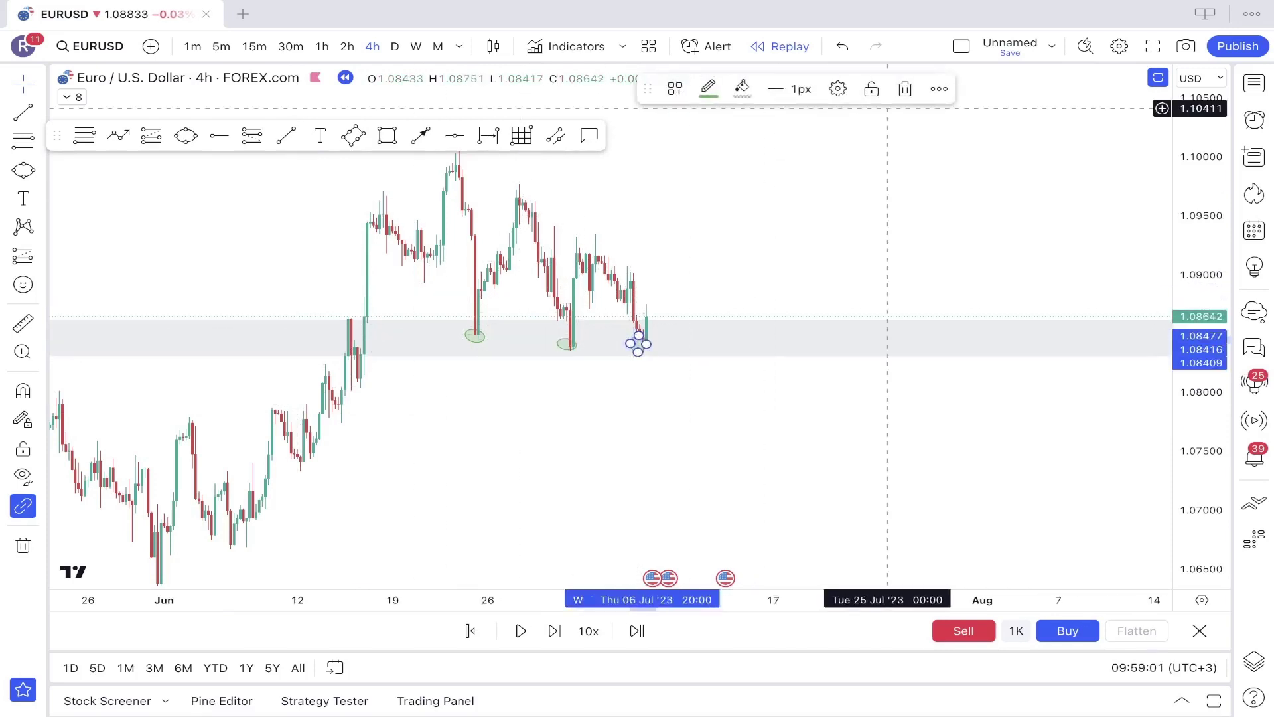
Step: Remove the ellipse on the first low and mark the newest low, at about 1.0837, with a small ellipse
click(470, 336)
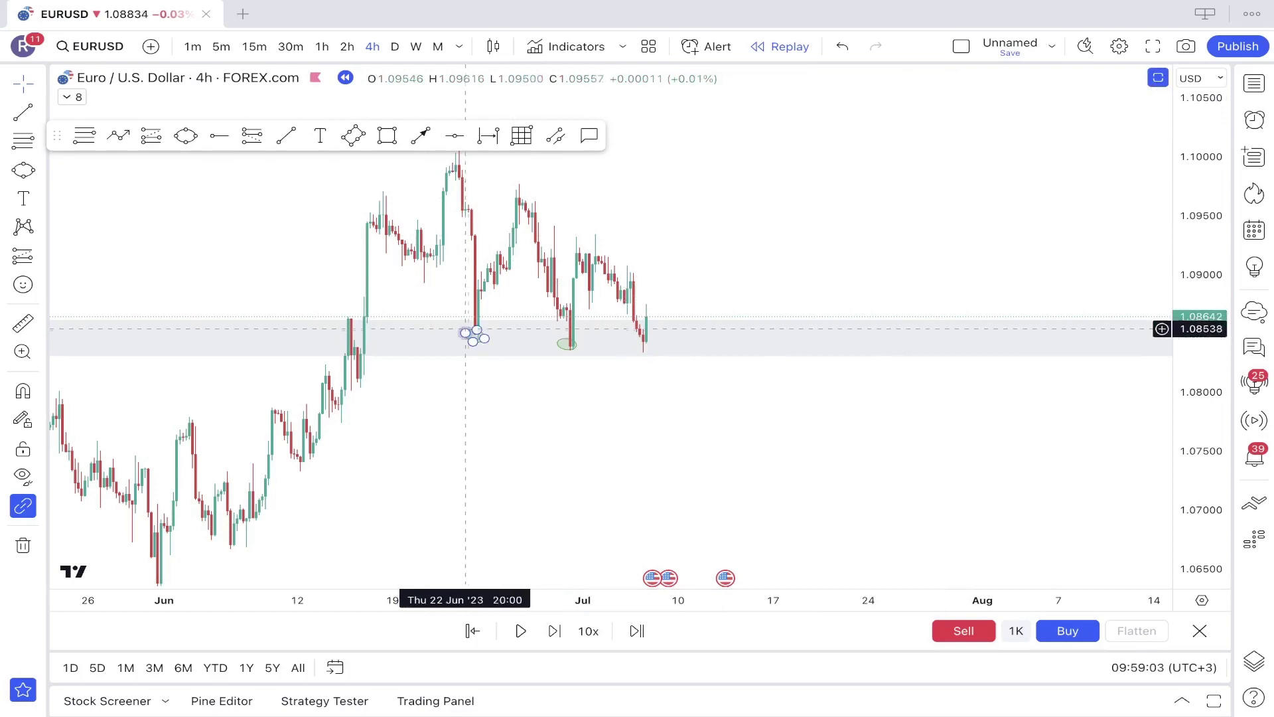
click(905, 89)
click(186, 135)
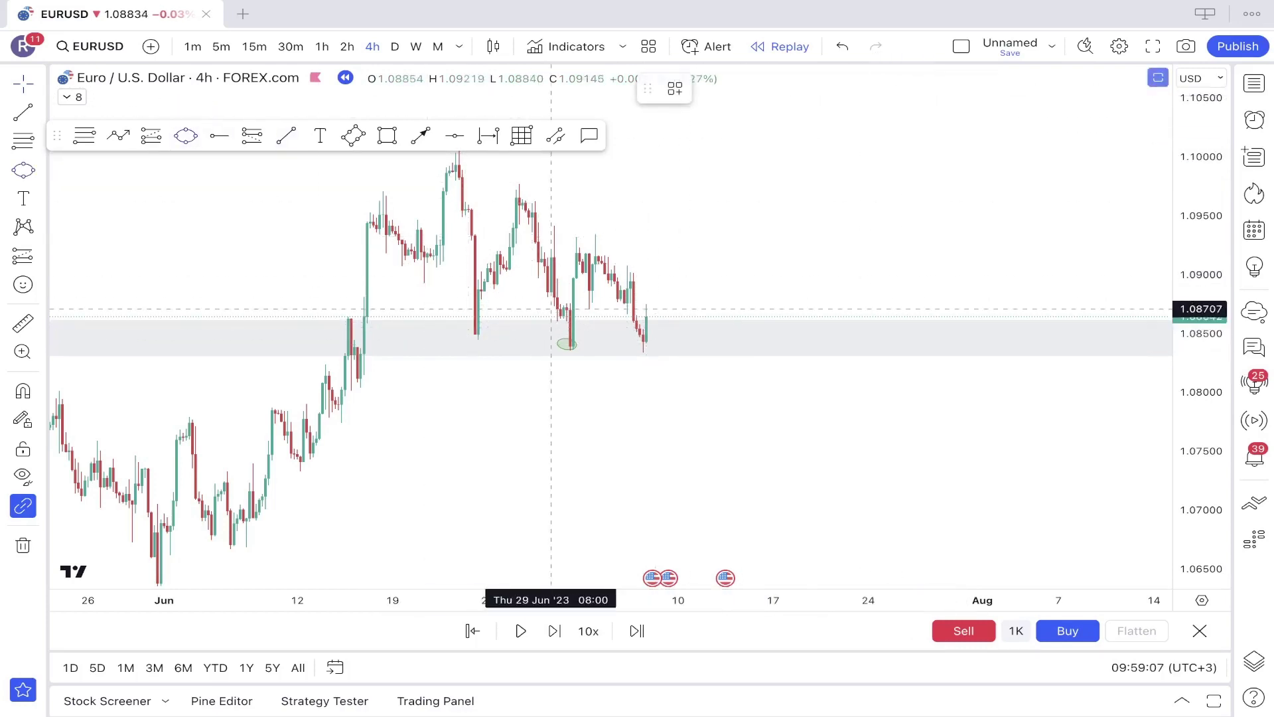
click(633, 346)
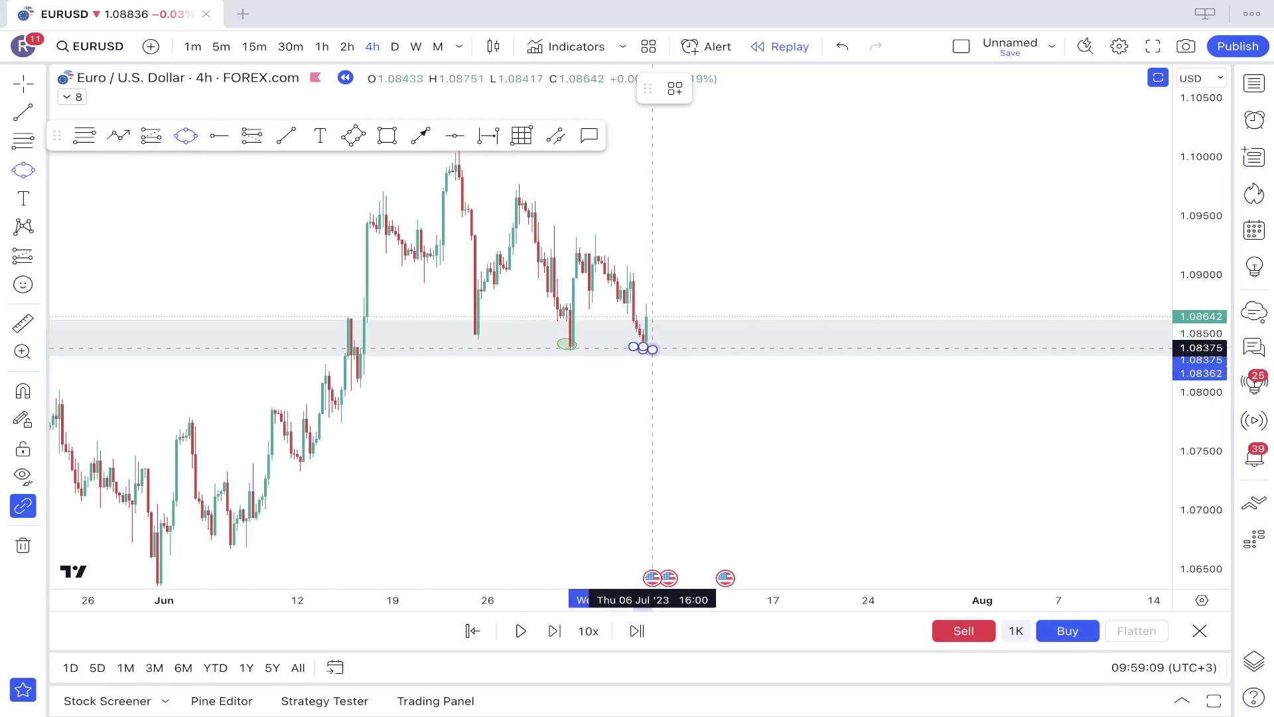
click(656, 343)
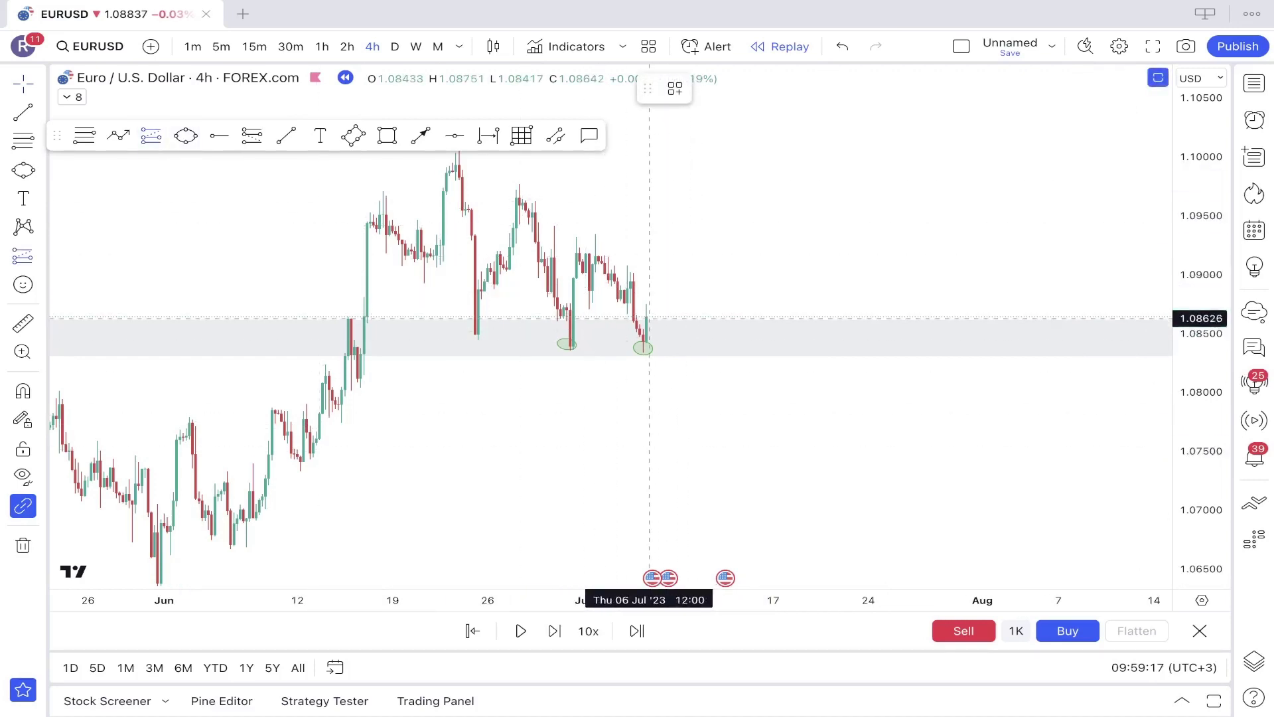
Step: Place a long position on the latest candle with entry at 1.08646, stop at 1.08301 and target at 1.09343
click(647, 316)
drag(646, 405, 646, 356)
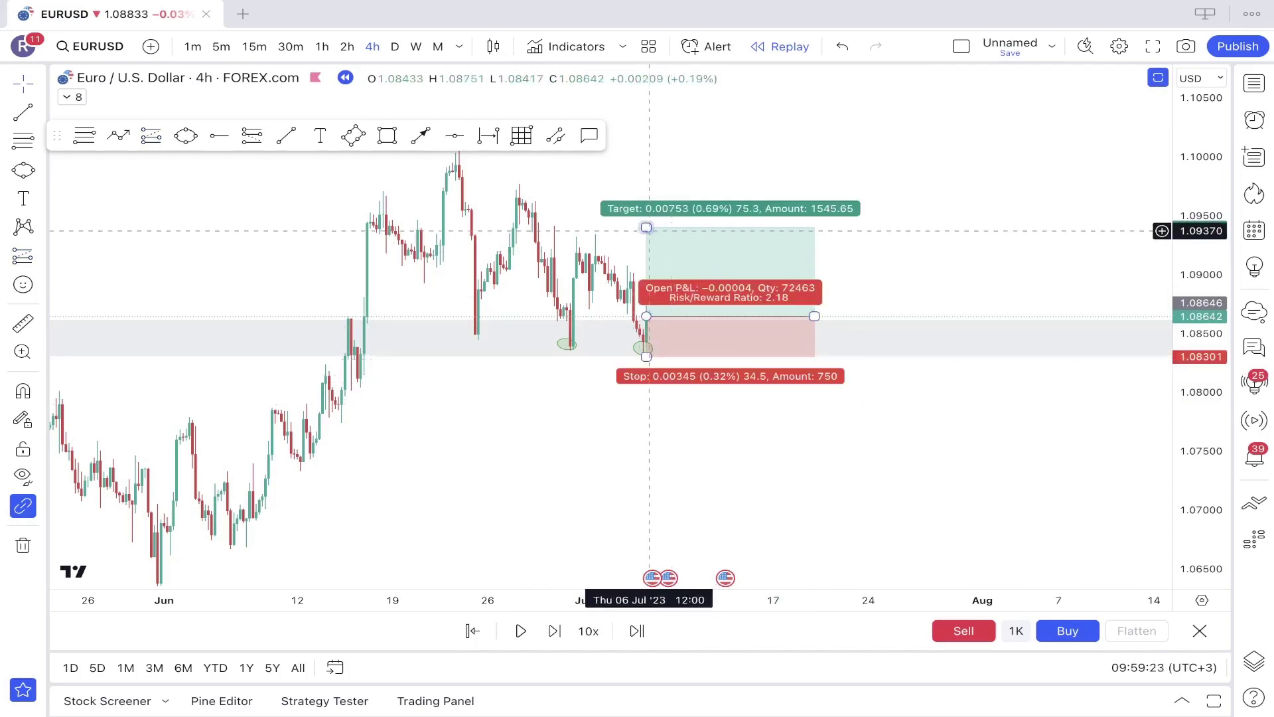
drag(646, 227, 646, 234)
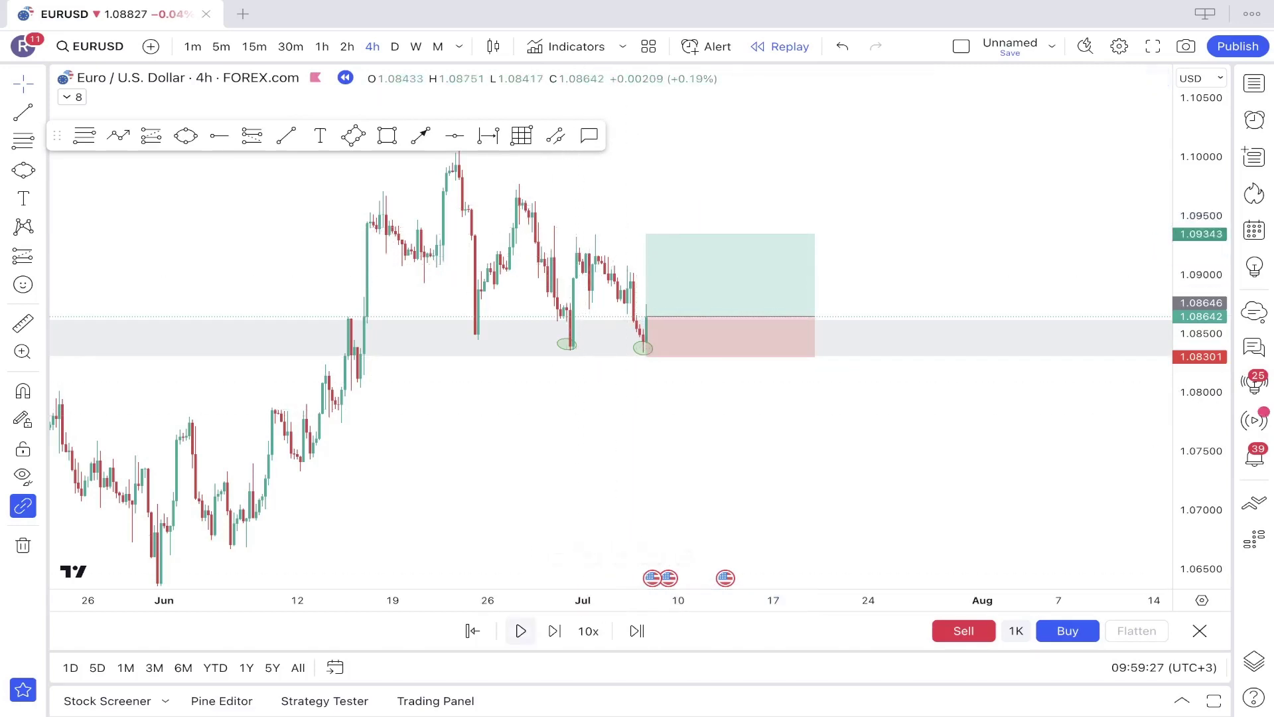
Step: Play the replay through to the newest candles and exit replay mode
click(520, 630)
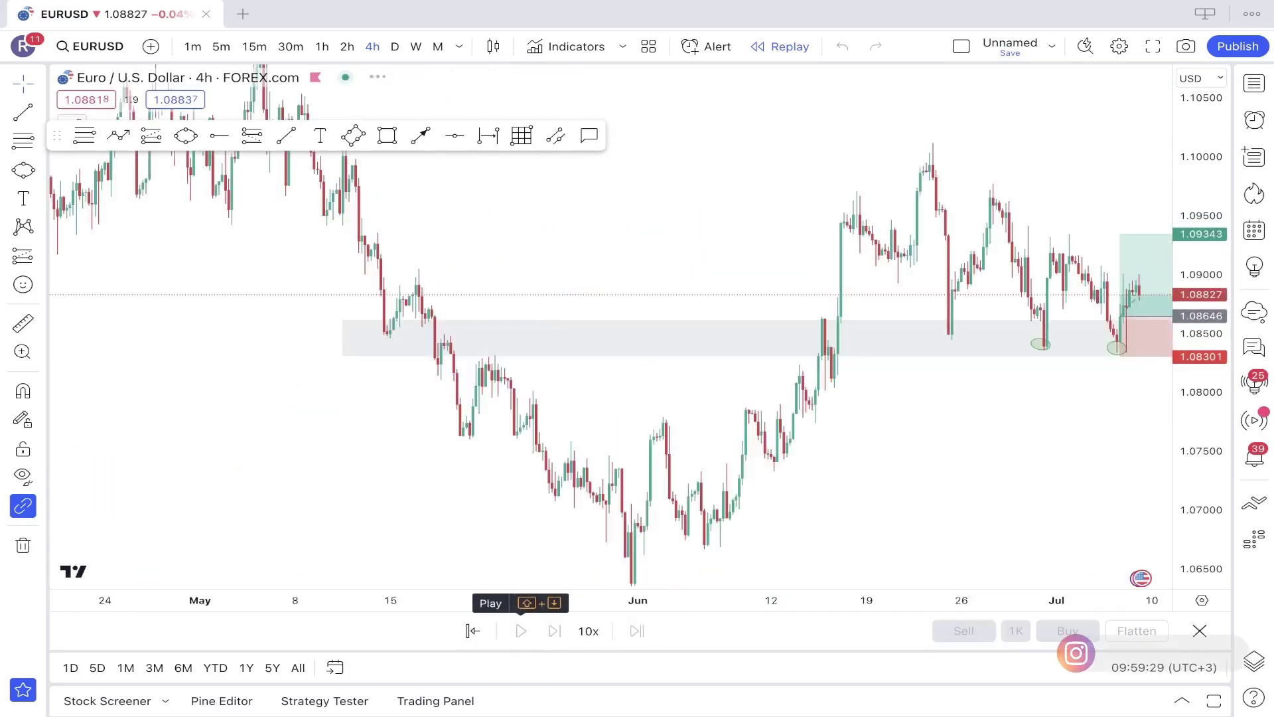
drag(993, 450, 653, 449)
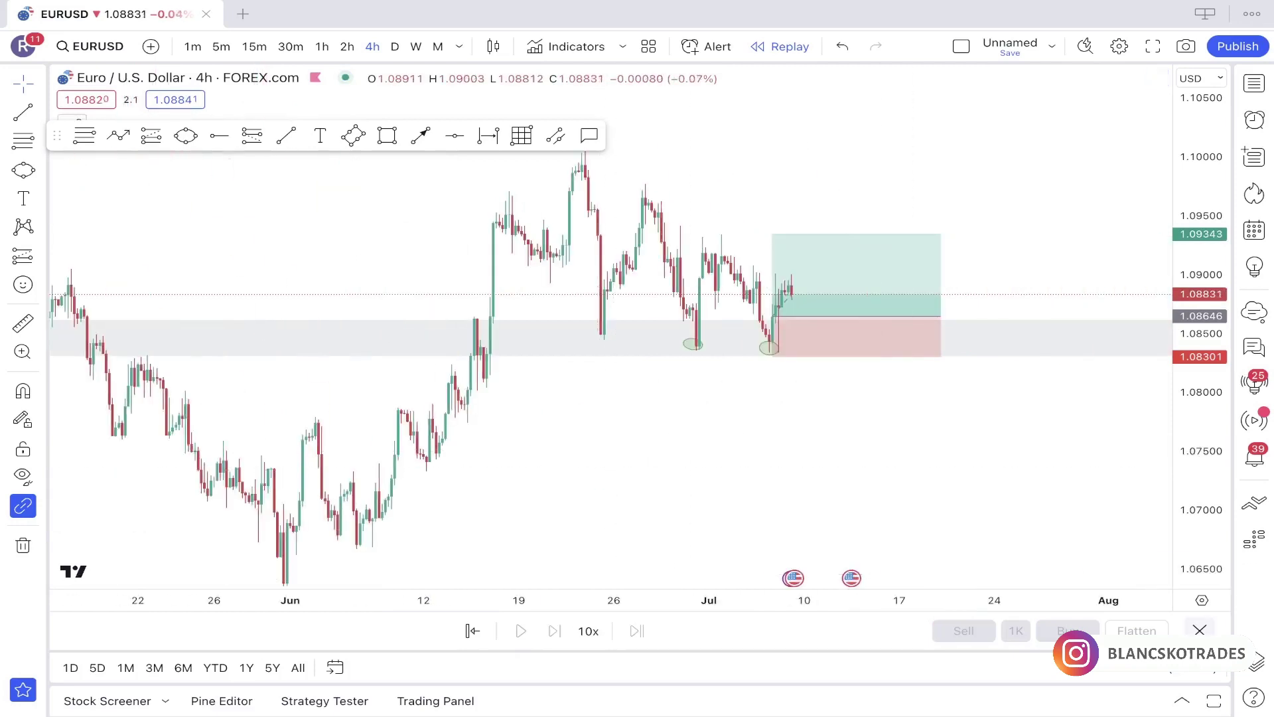
click(1199, 630)
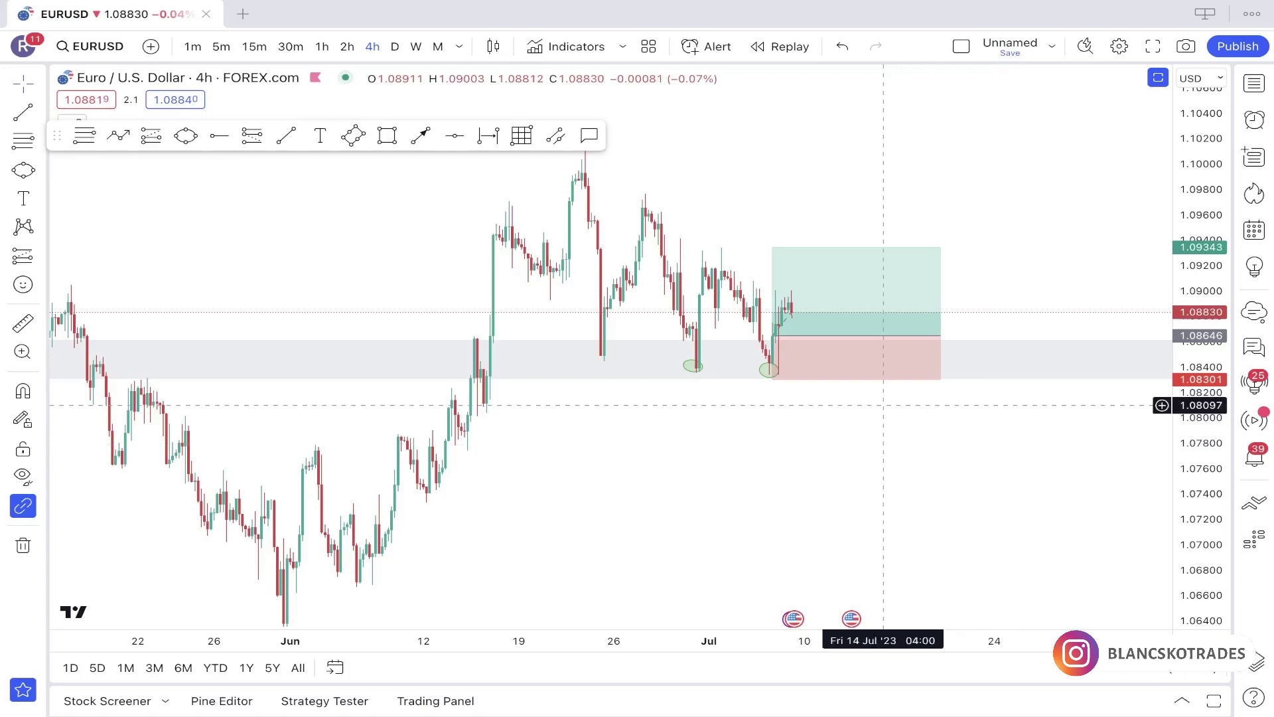
Step: Change the chart type from candles to Line, keeping the May to July price swings in view
drag(683, 494, 796, 467)
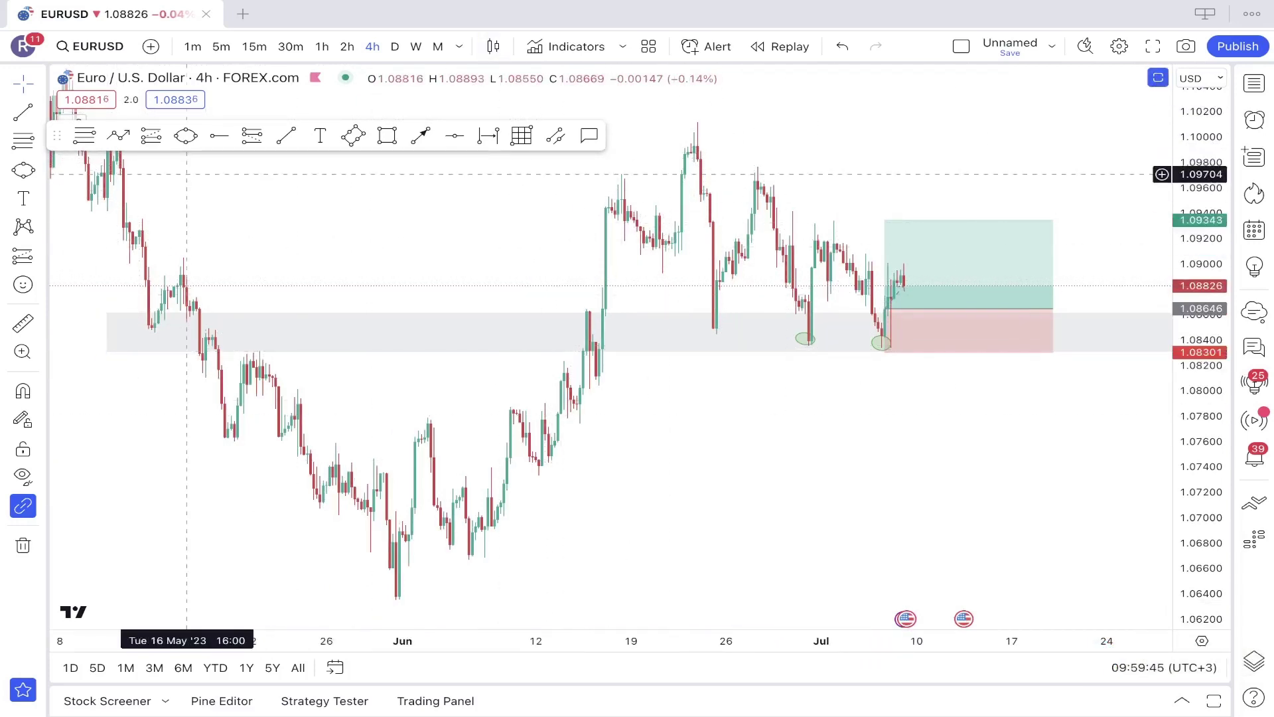
click(493, 46)
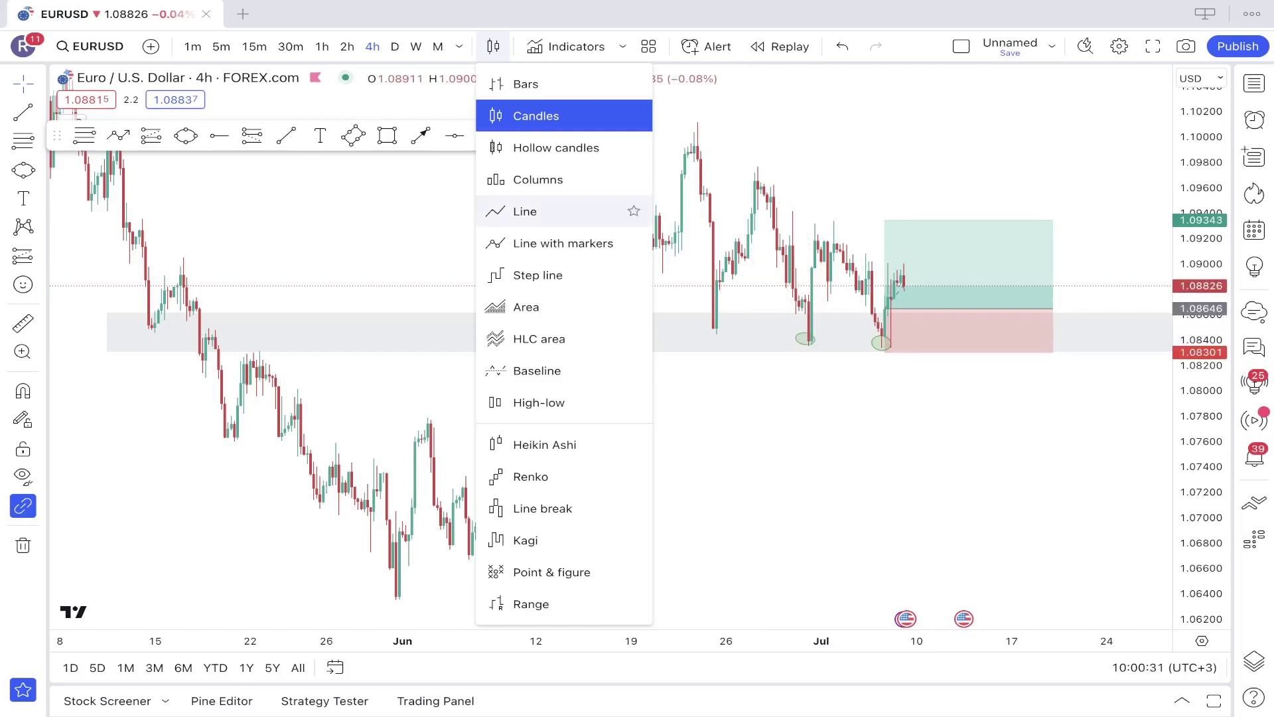
click(531, 213)
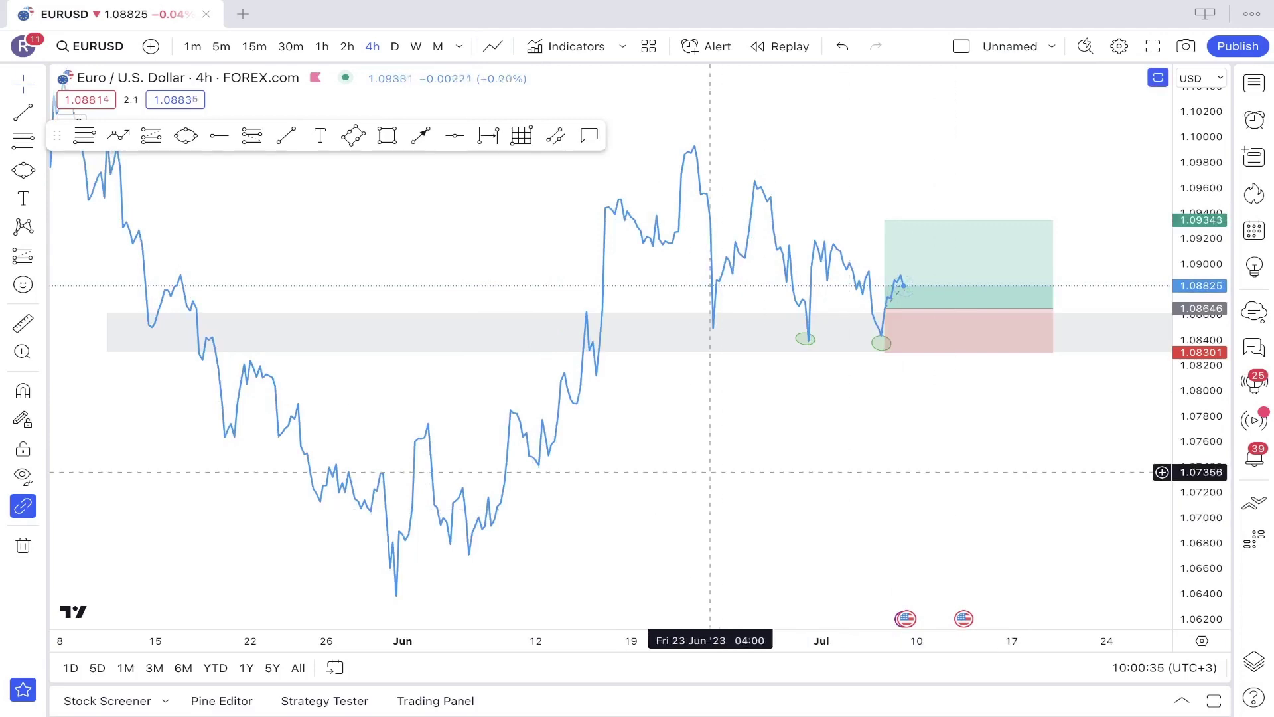
drag(716, 472, 811, 468)
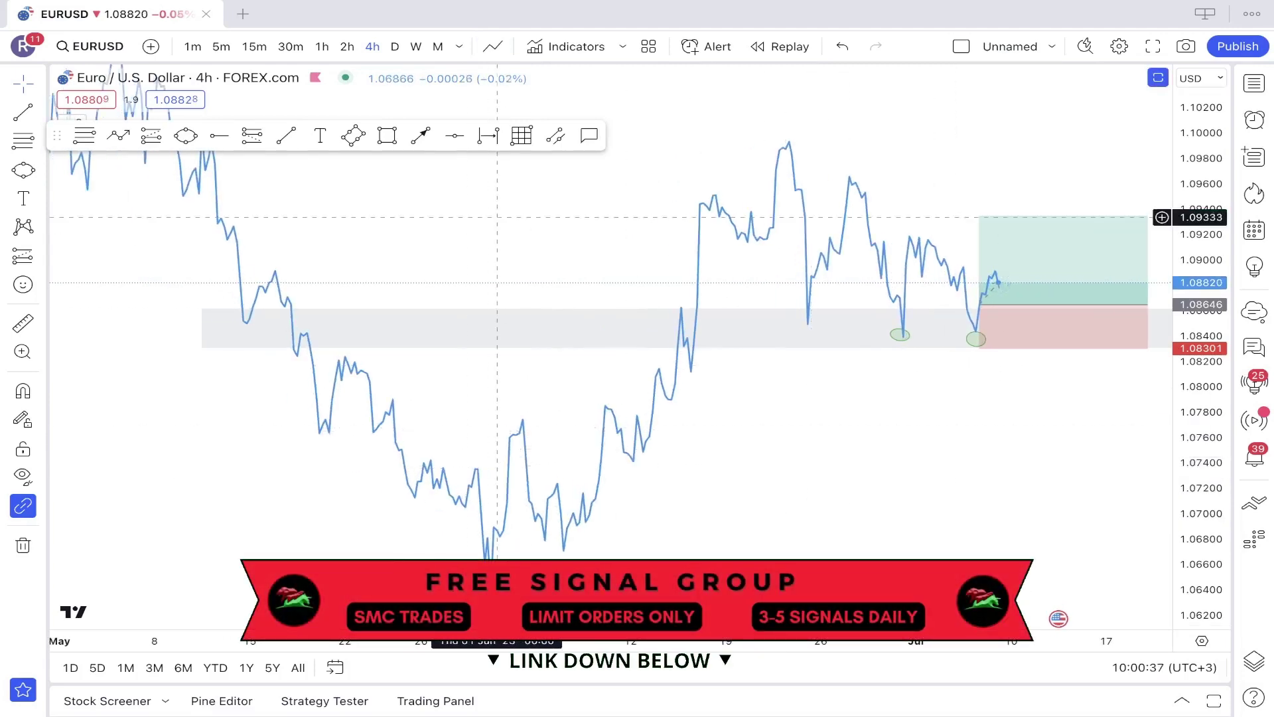
Step: Draw a second rectangular zone from the late-May low rightward, between about 1.0790 and 1.0771
click(387, 135)
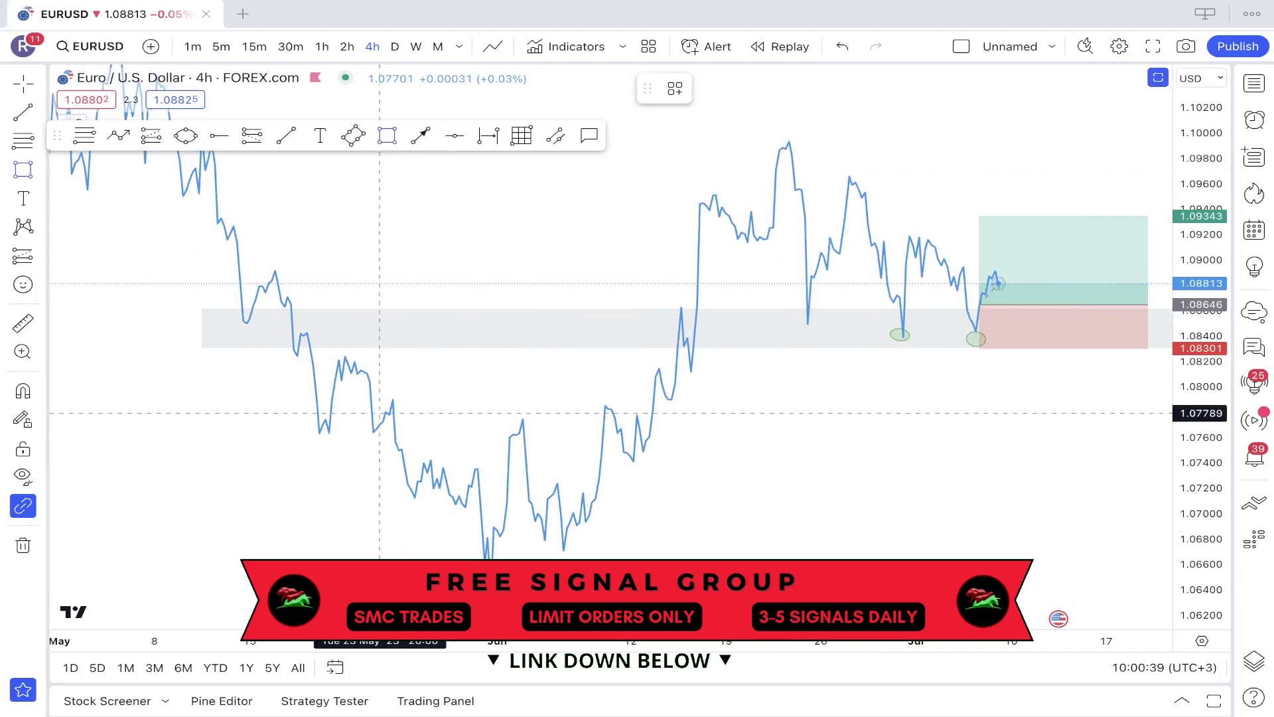
drag(338, 396, 326, 423)
click(722, 501)
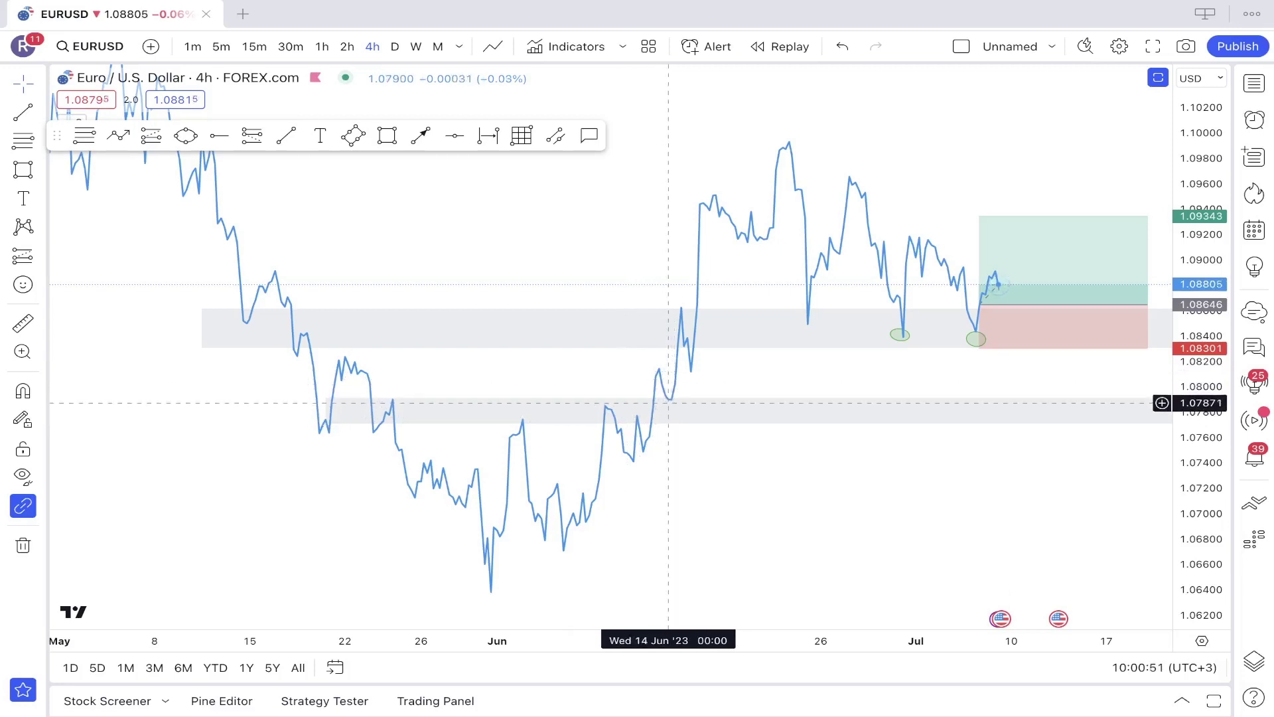
Step: Sketch a temporary price path breaking below the upper zone, retesting it at about 1.0837 and falling to about 1.0757, and delete it
drag(896, 369, 767, 378)
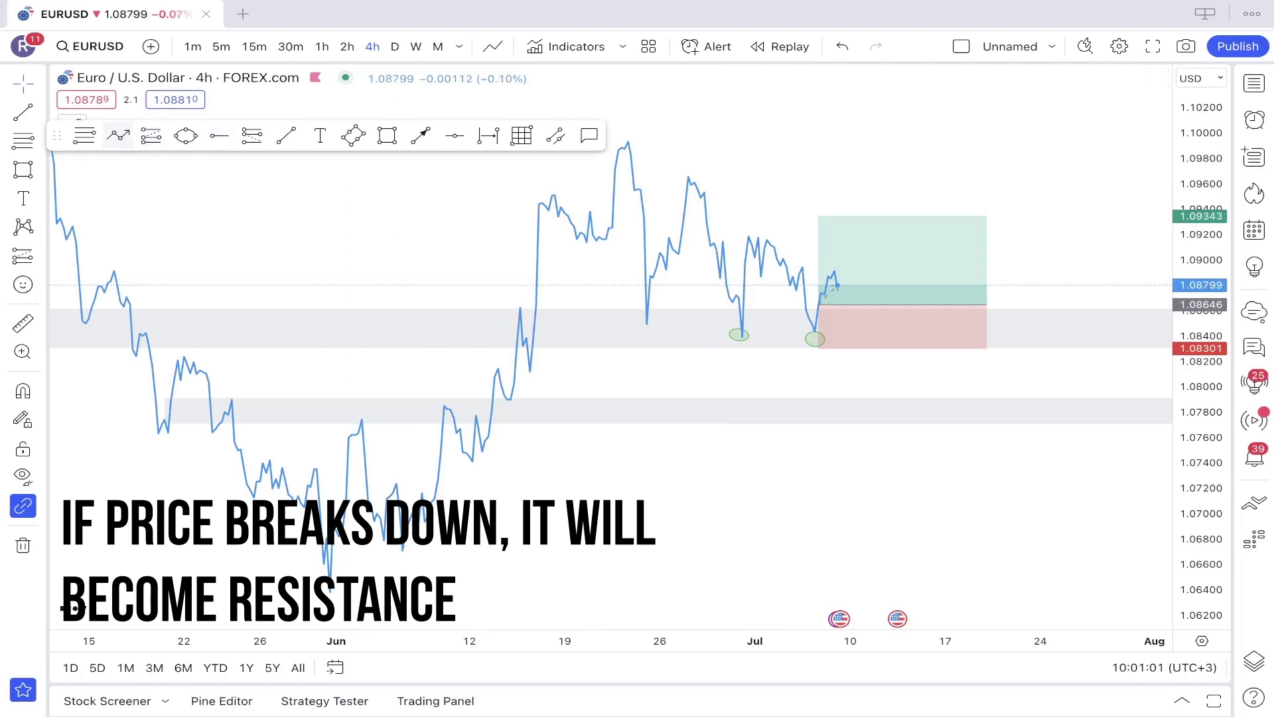
click(118, 135)
click(838, 286)
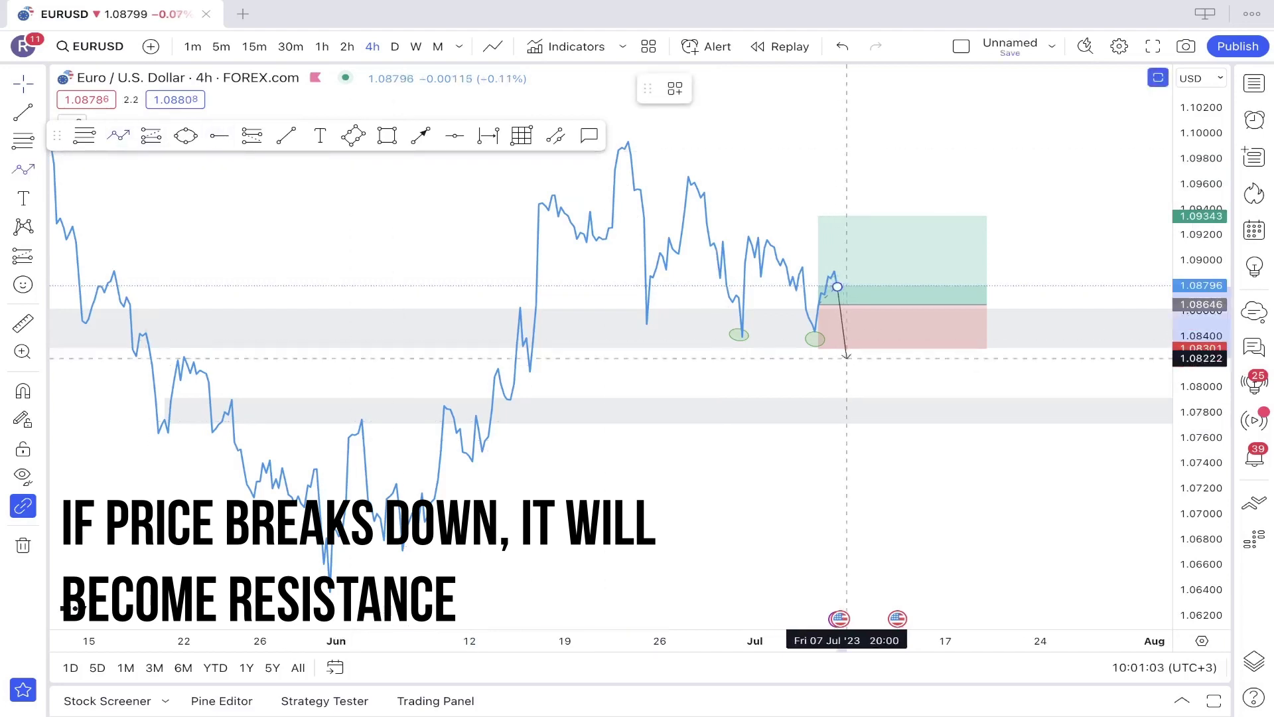
click(853, 383)
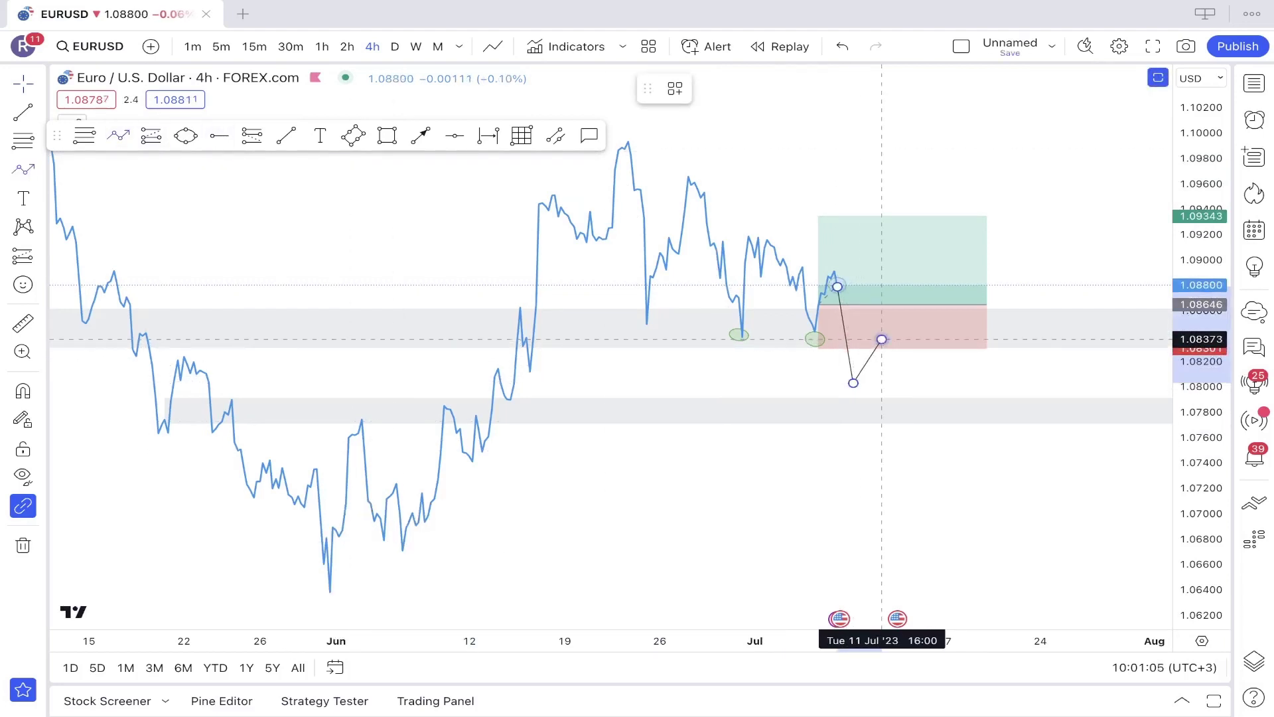
click(881, 339)
double_click(916, 441)
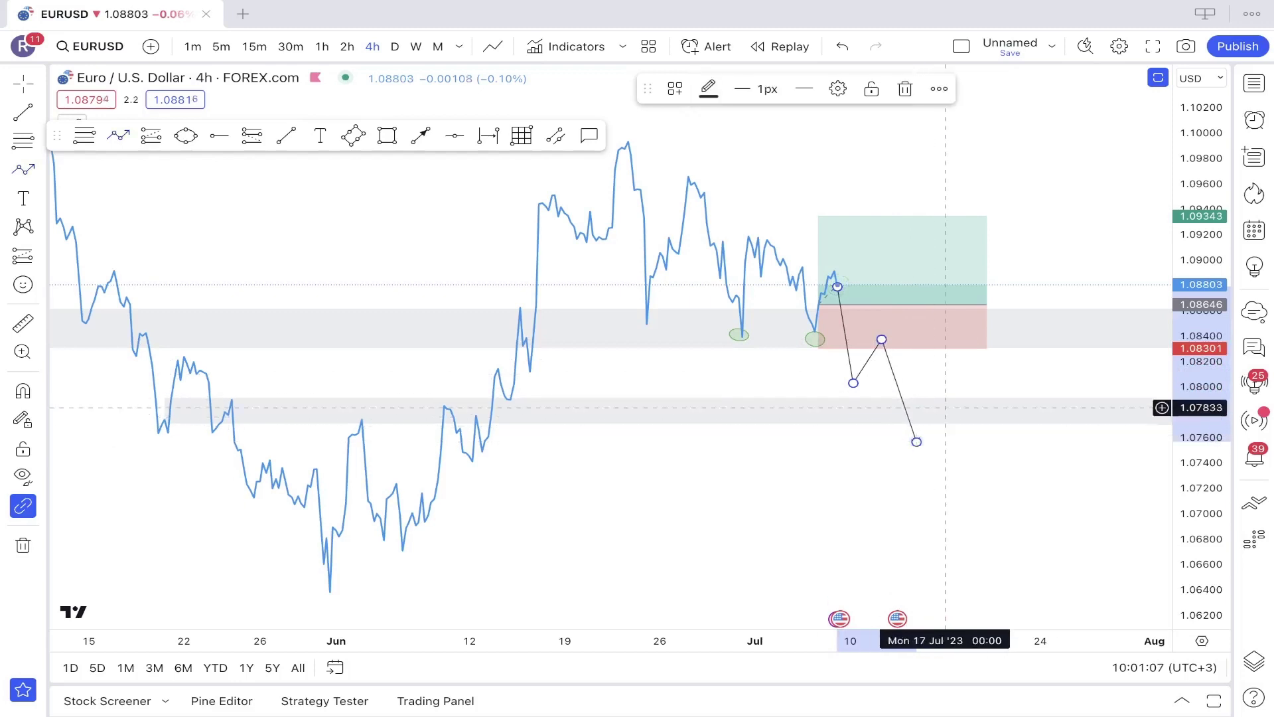
key(Delete)
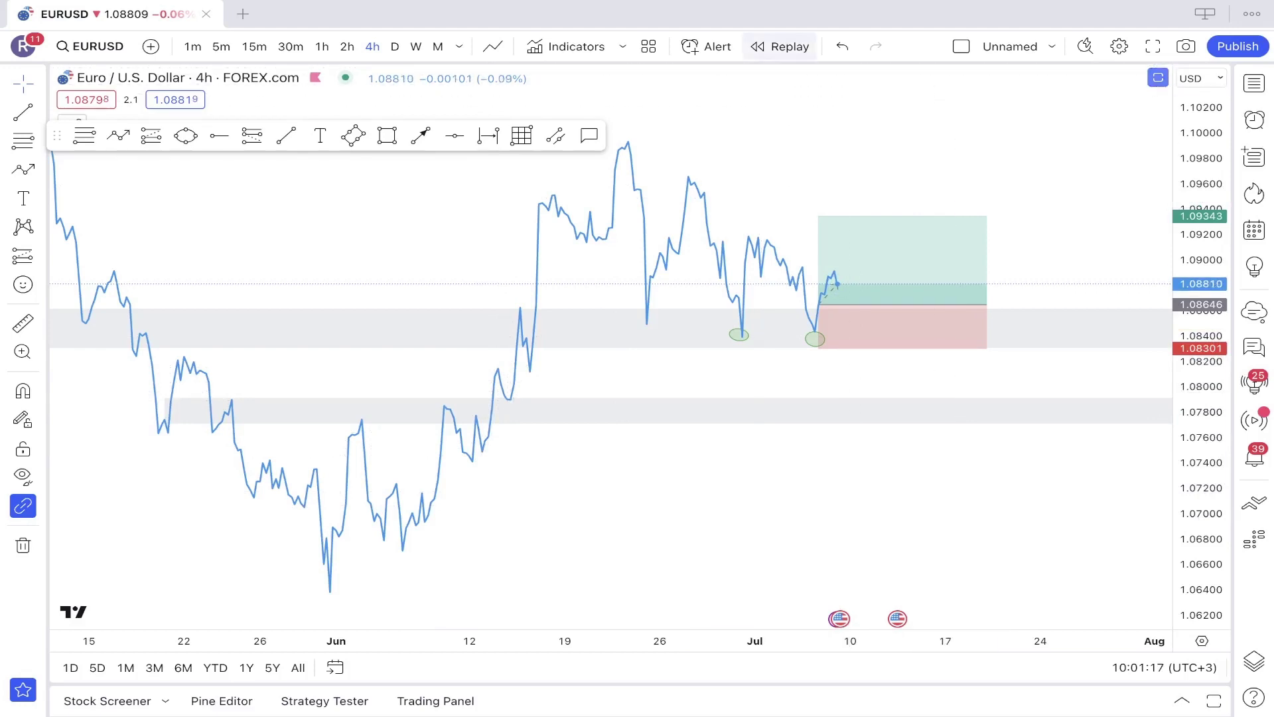
Step: Restart the replay from mid-June, where price breaks above the lower zone, and switch the chart back to Candles
click(781, 46)
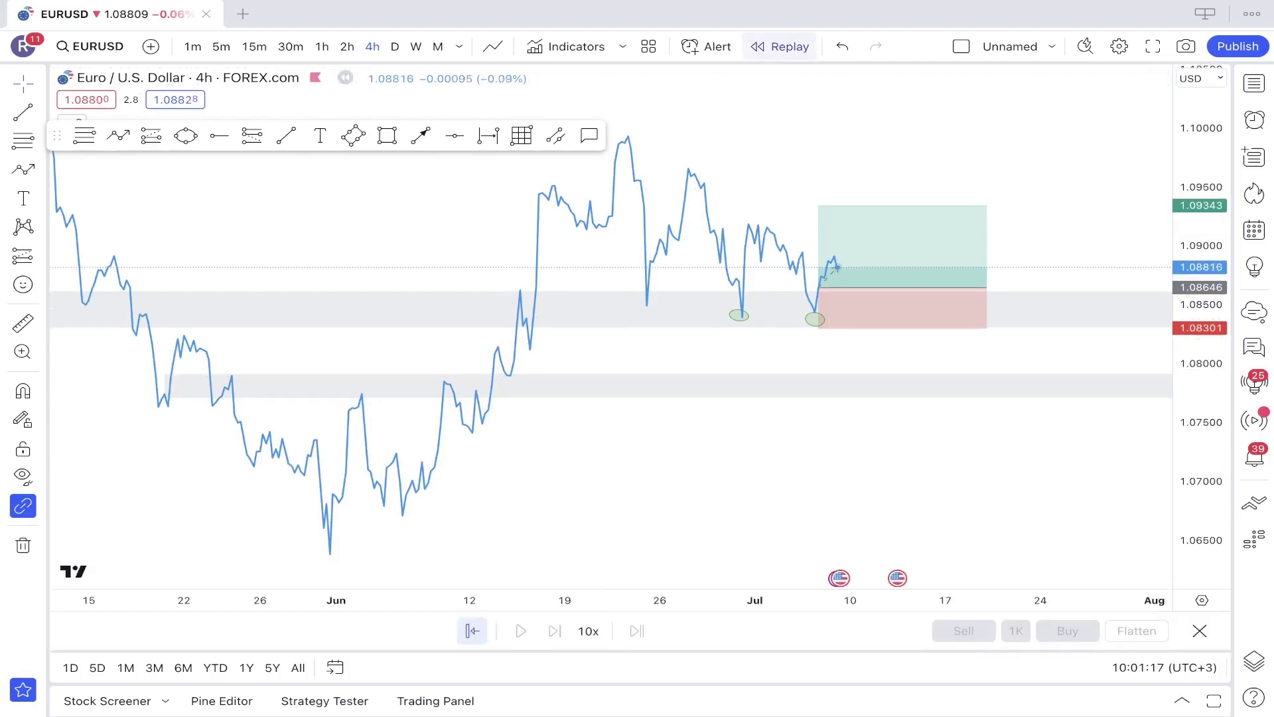
click(498, 408)
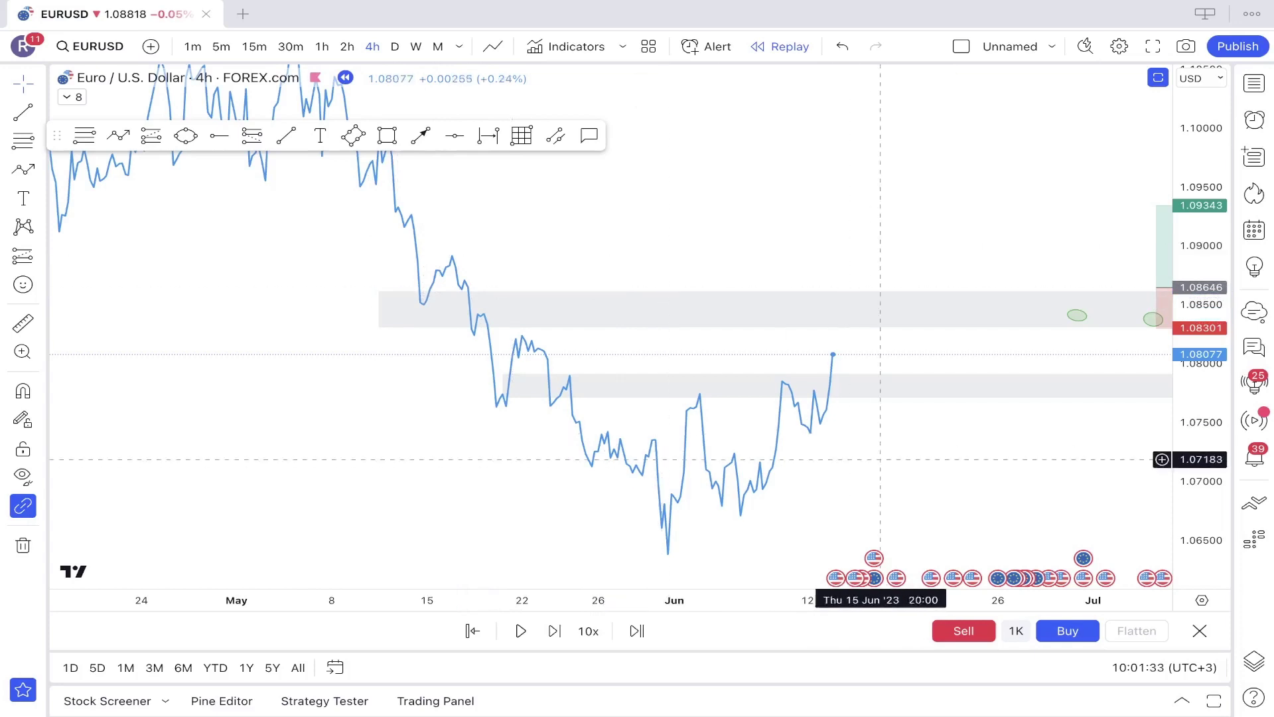
drag(855, 458, 673, 380)
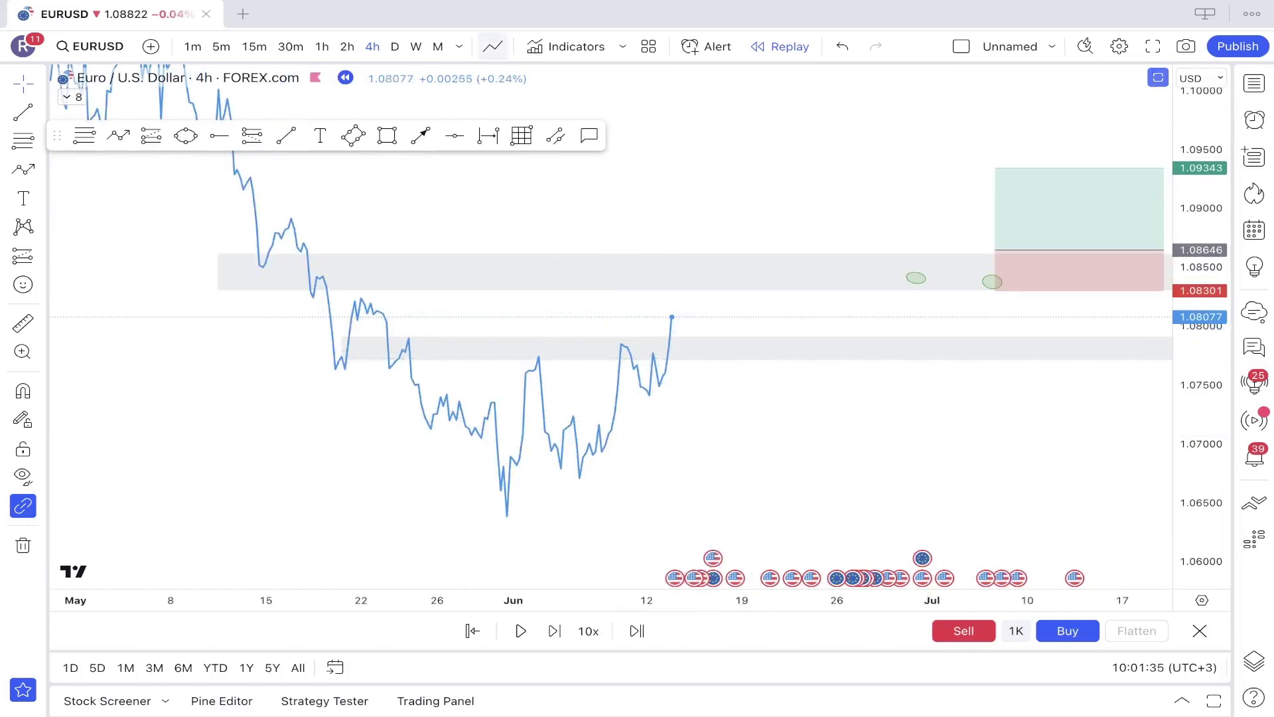
click(492, 46)
click(536, 115)
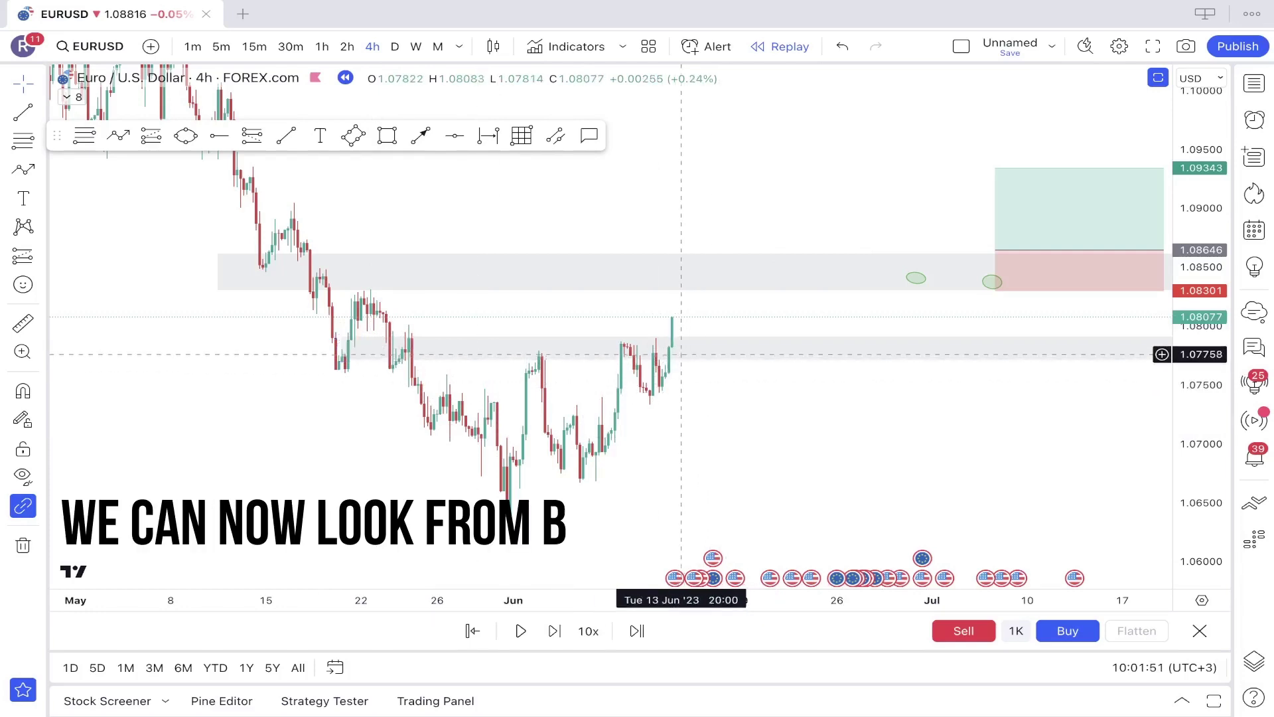
Step: Advance the replay by three candles to follow the pullback into the lower zone
click(555, 631)
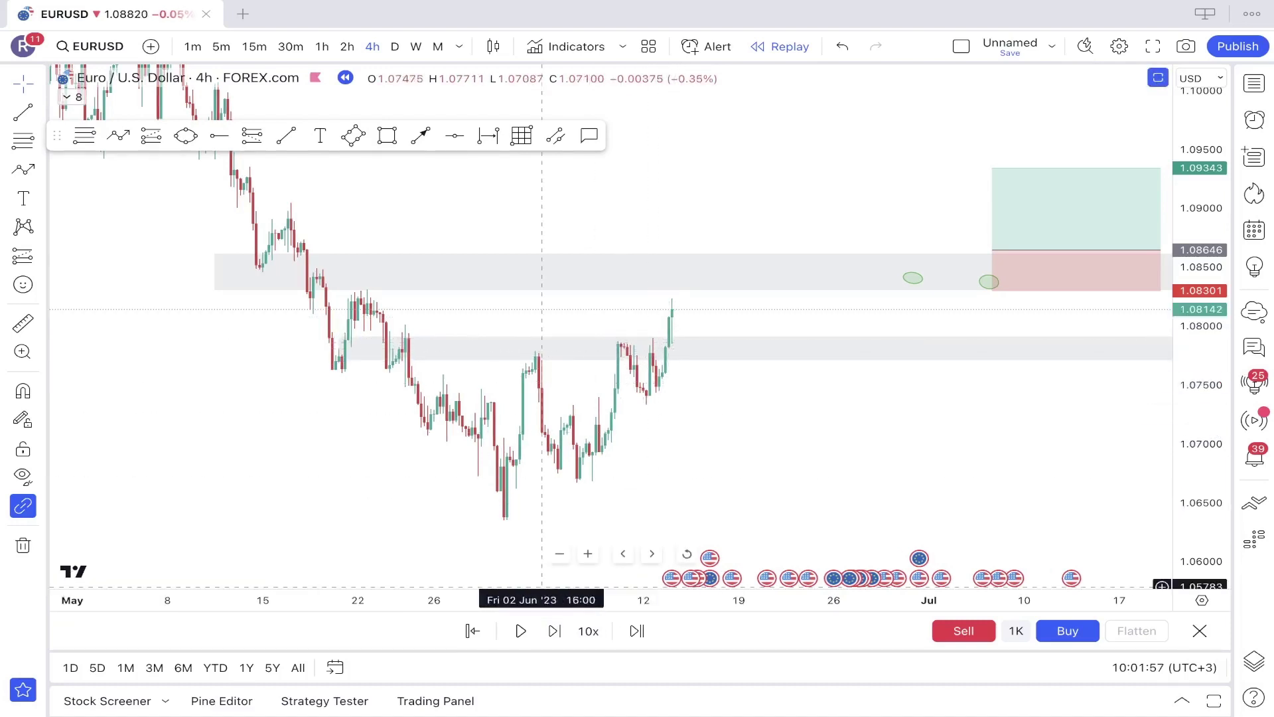
click(555, 631)
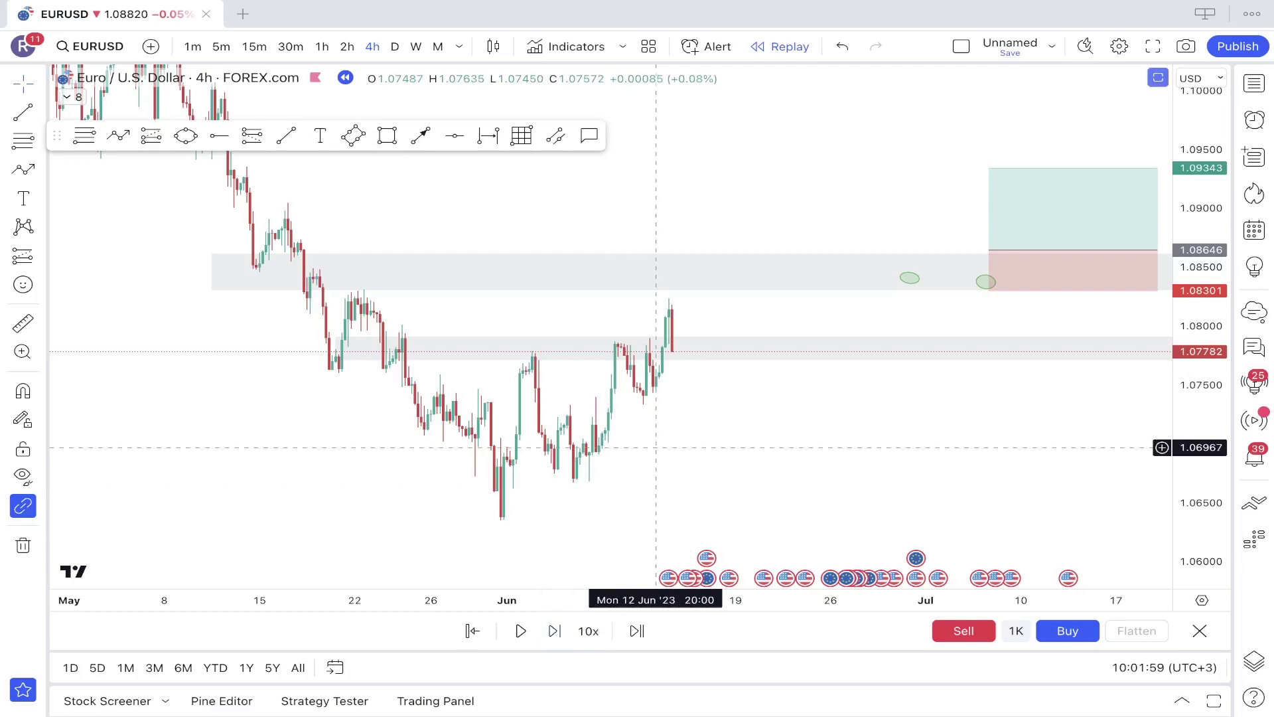
key(shift+Right)
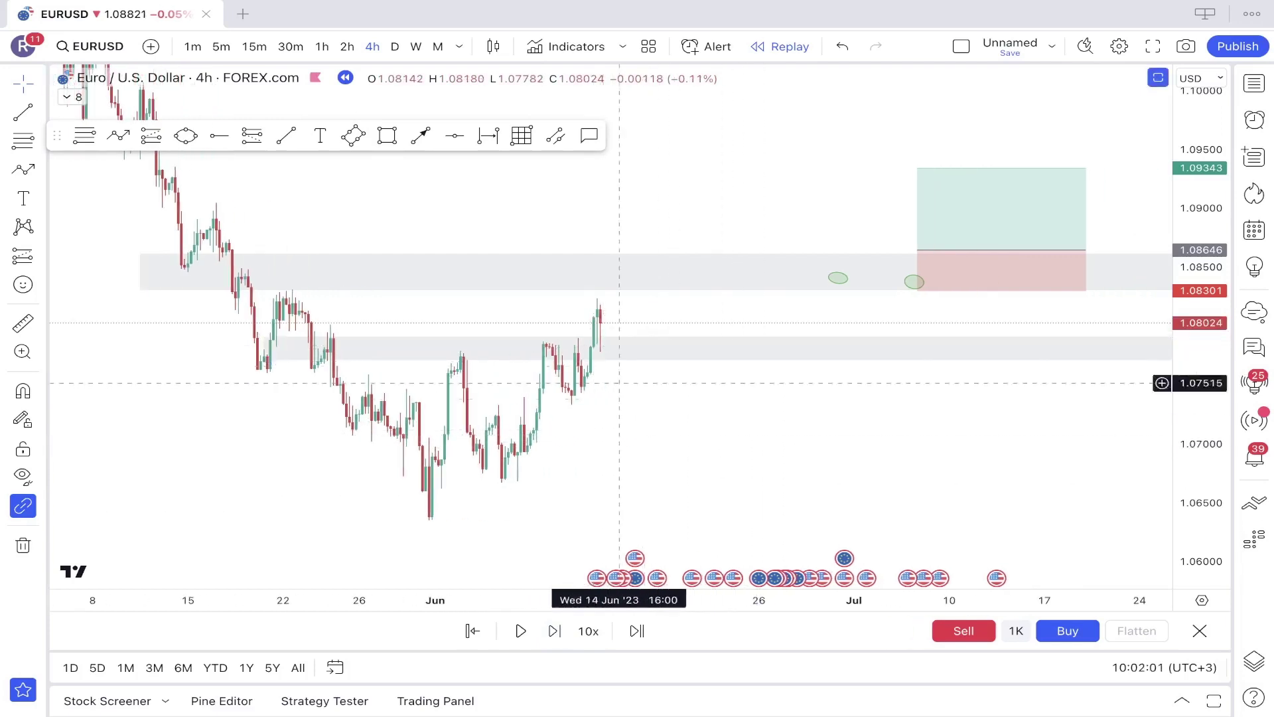
Step: Draw a Fibonacci retracement from the recent swing low at about 1.0743 to the swing high at about 1.0824
click(84, 135)
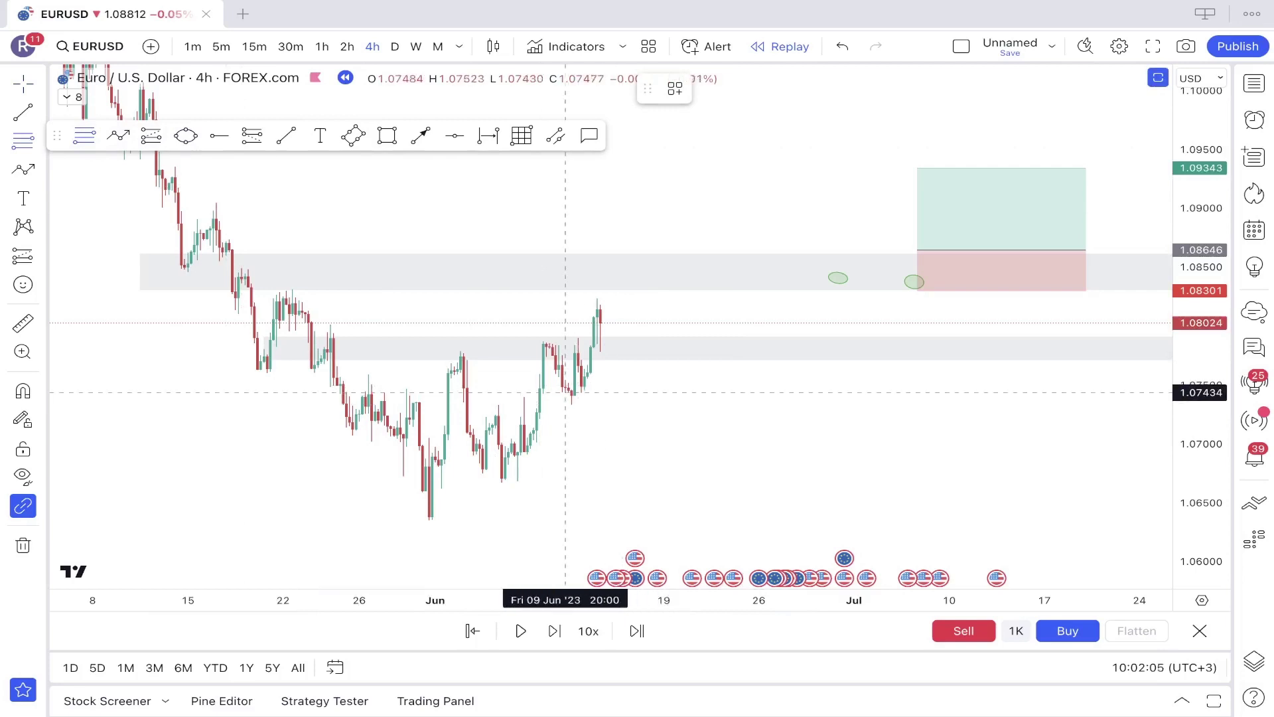
click(566, 392)
click(742, 297)
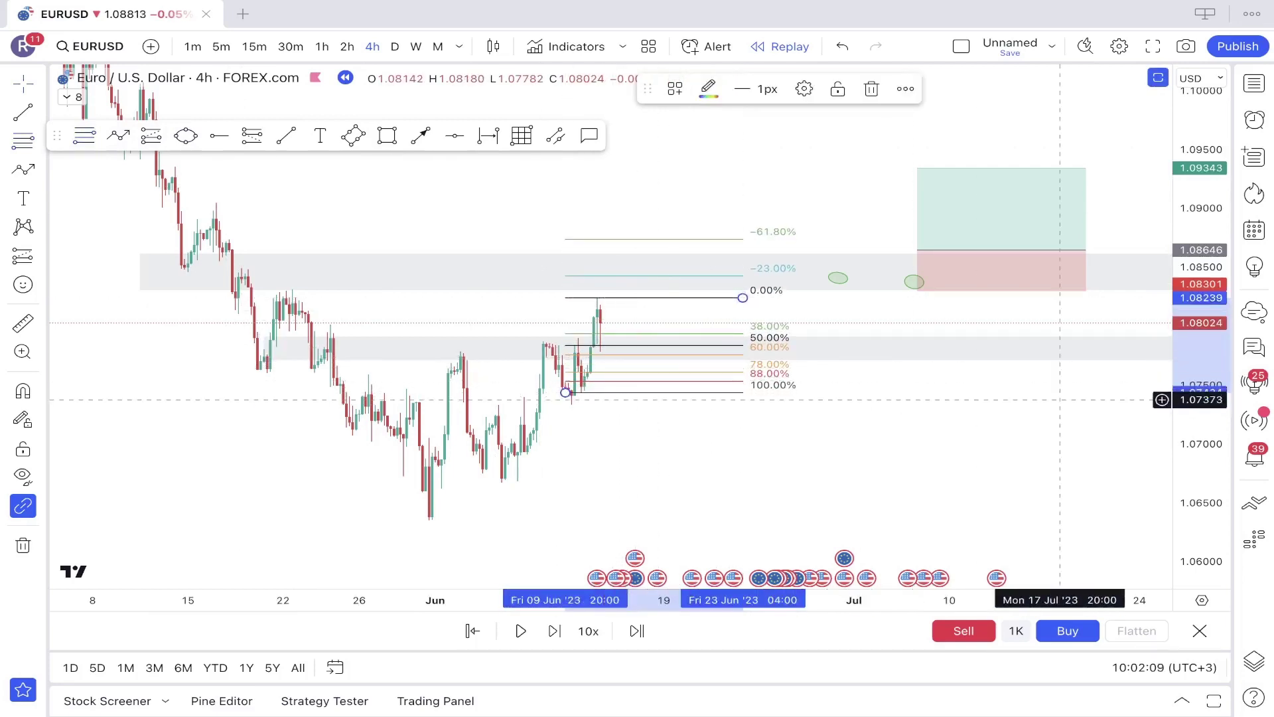
click(1015, 426)
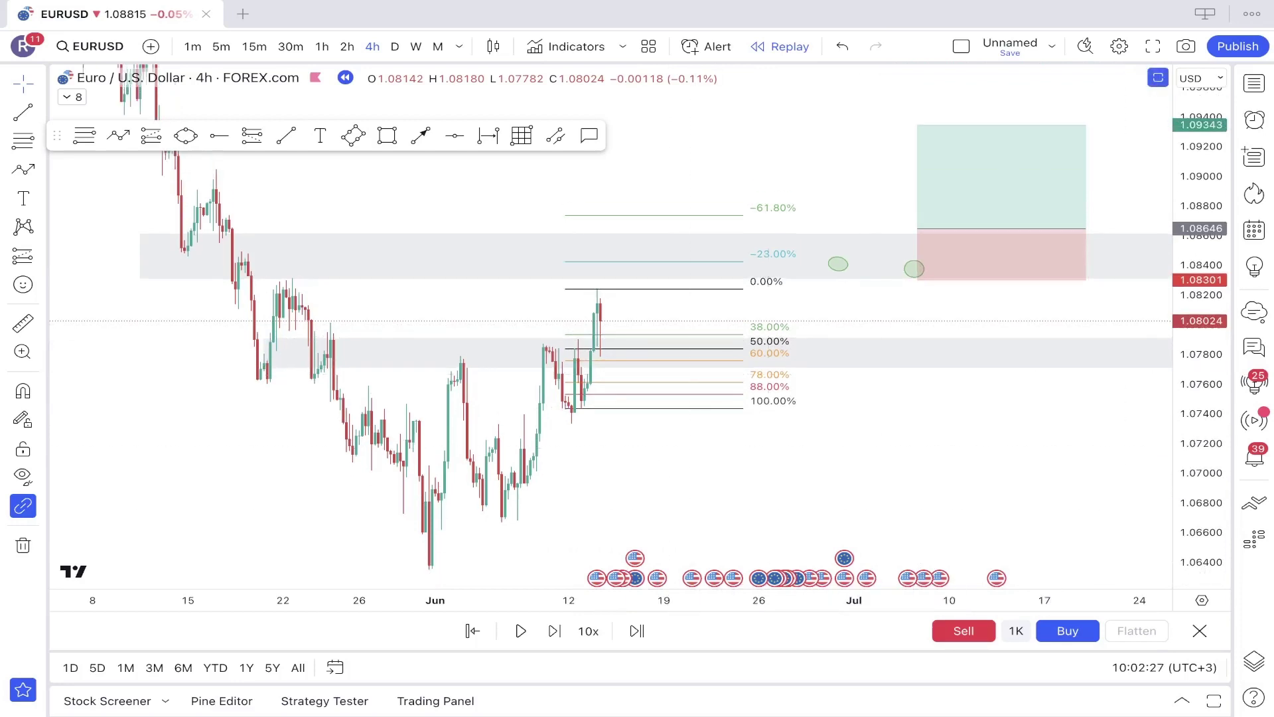
Step: Advance the replay candle by candle until price rallies from the lower zone to the upper zone's lower edge
click(554, 631)
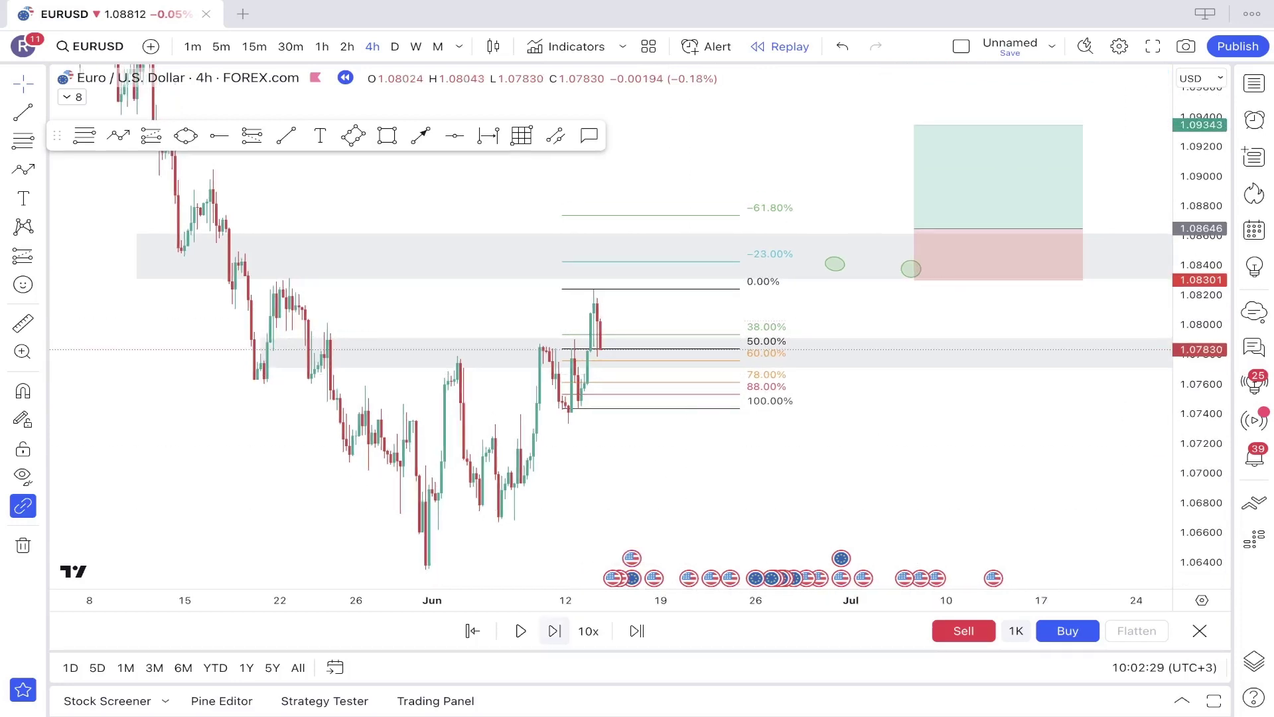
click(554, 630)
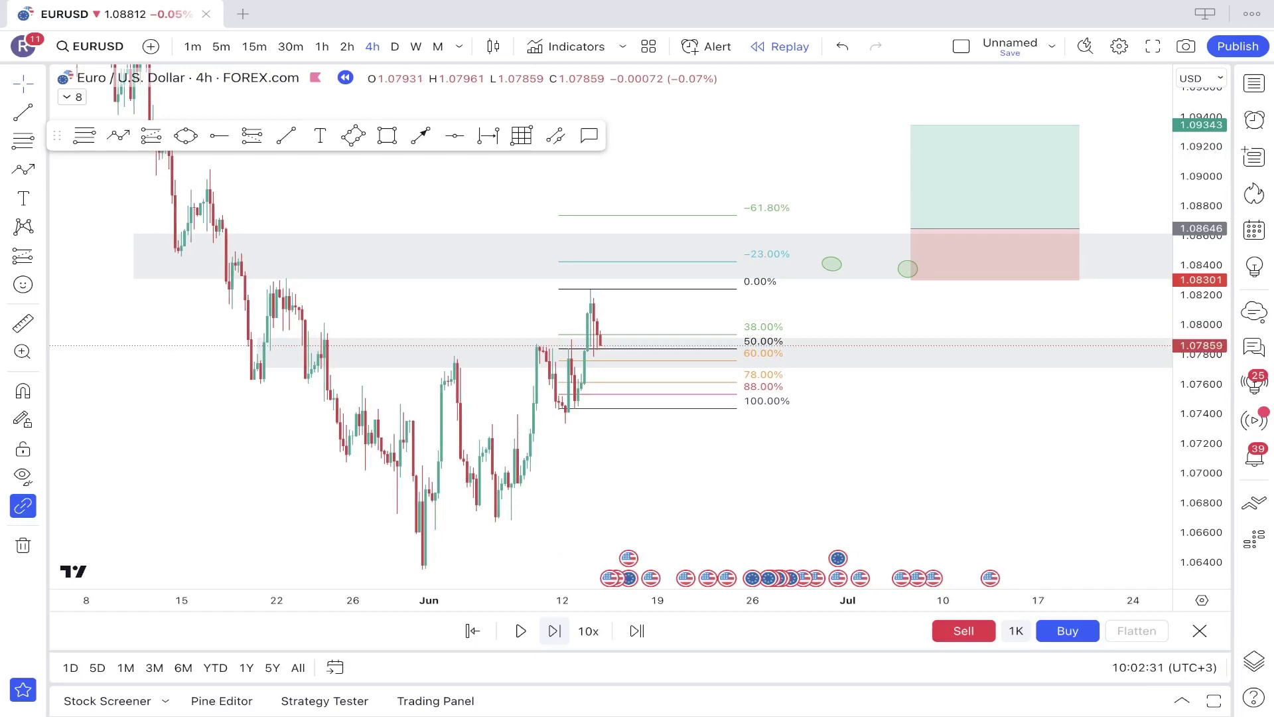
click(554, 631)
click(554, 630)
click(554, 630)
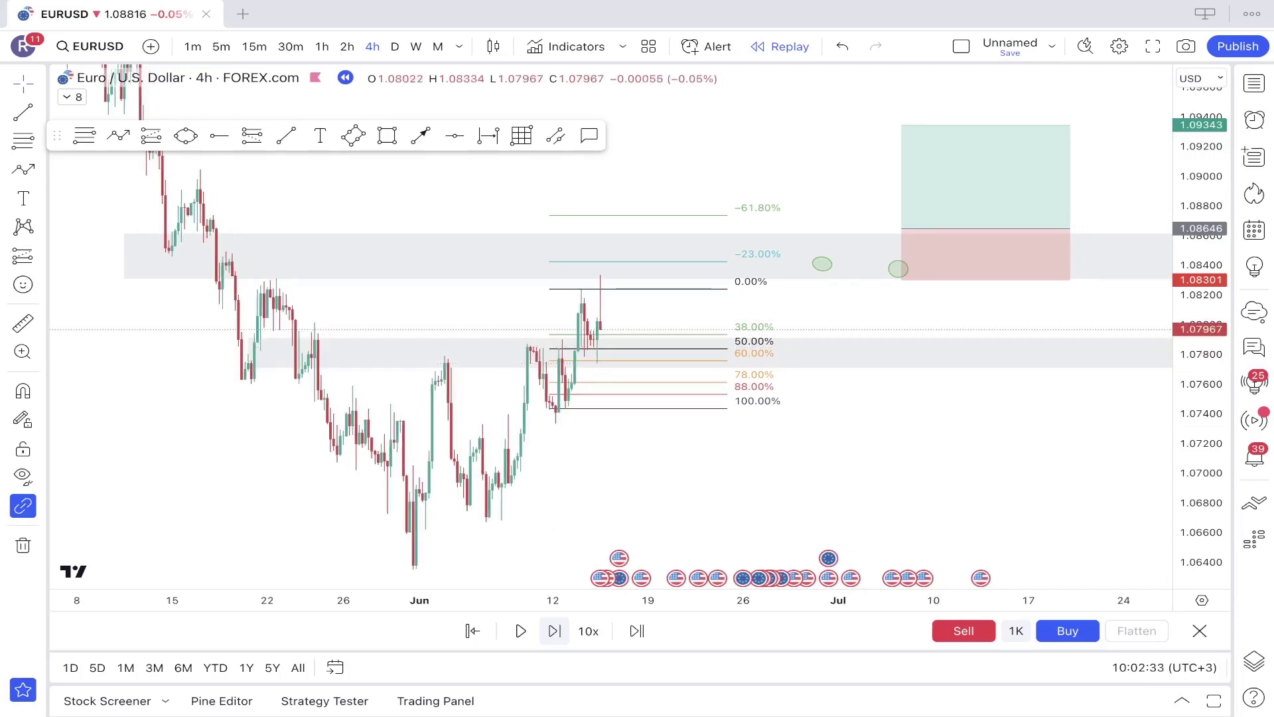
click(554, 630)
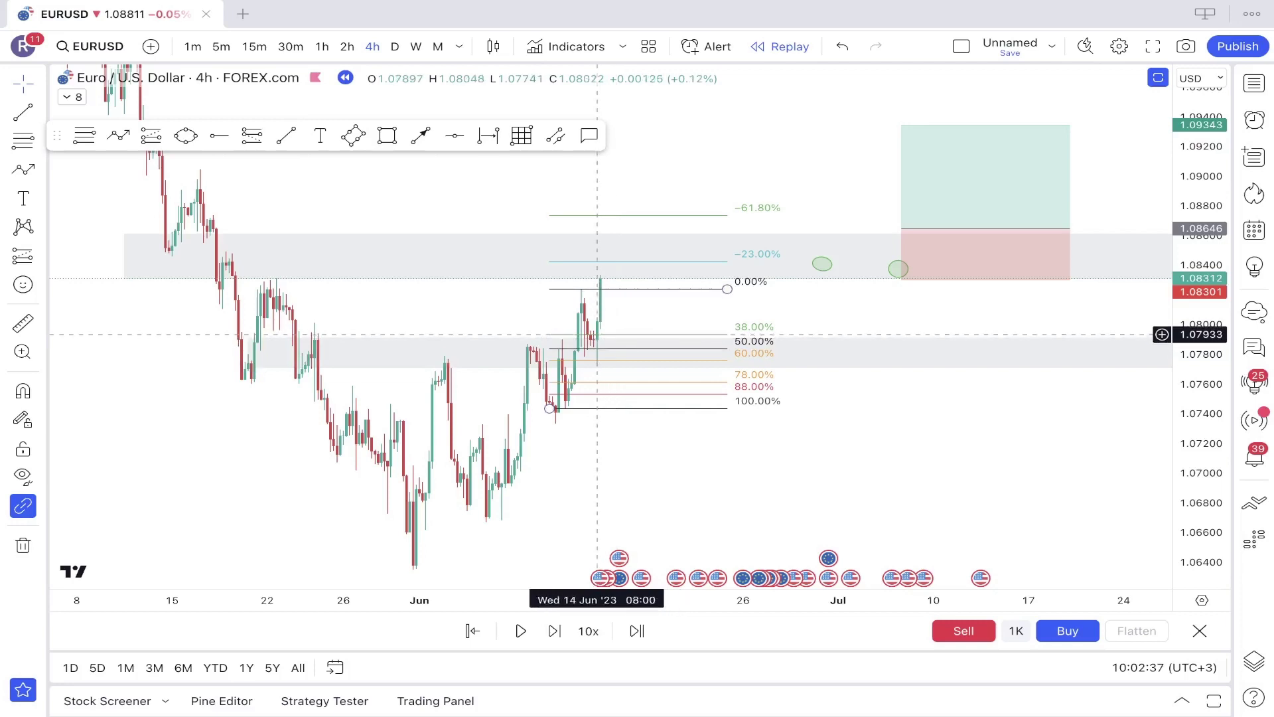
Step: Place a long position after the lower-zone retest with entry at about 1.0802, stop at about 1.0770 and target at about 1.0900
click(151, 135)
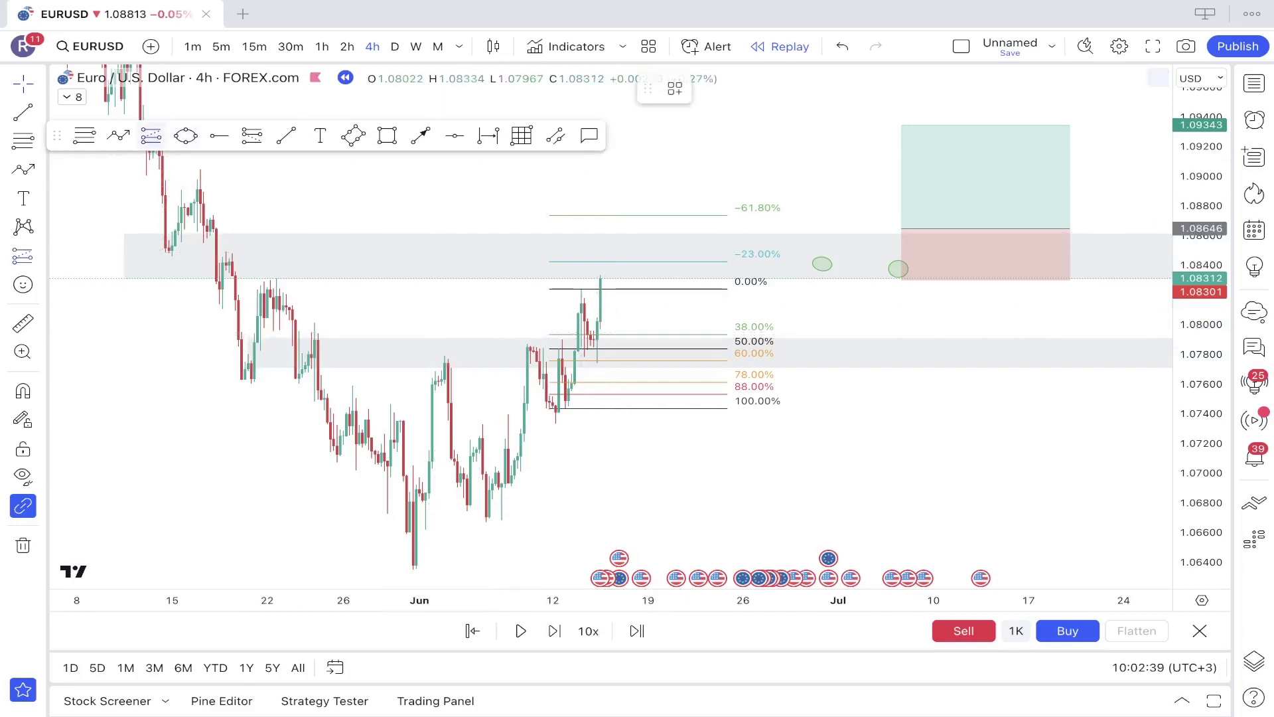
click(598, 320)
drag(597, 372, 597, 368)
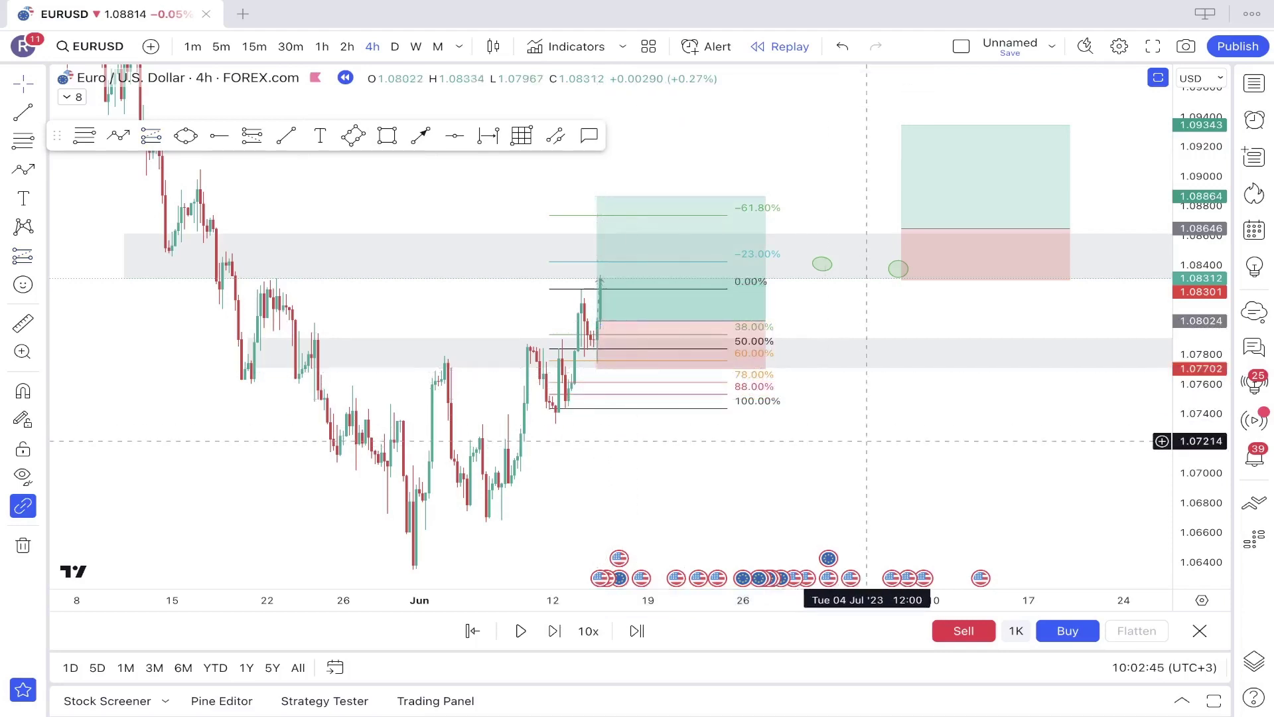
click(590, 187)
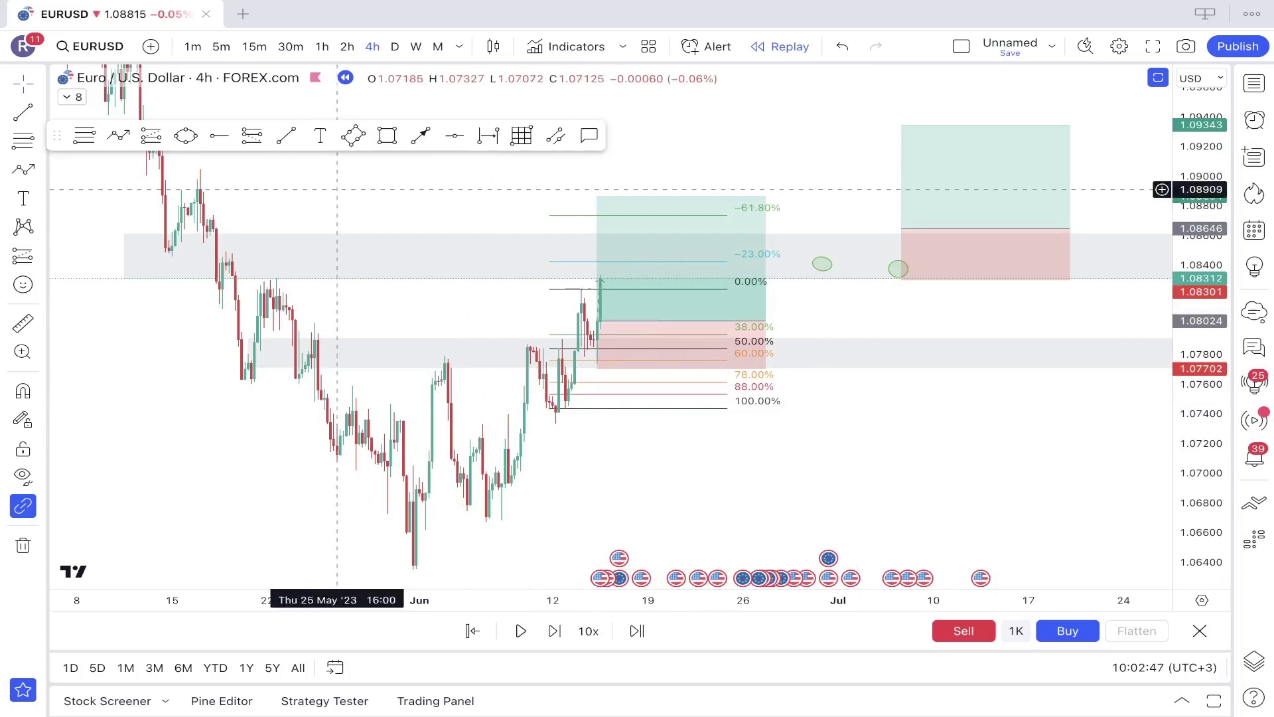
drag(597, 196, 597, 174)
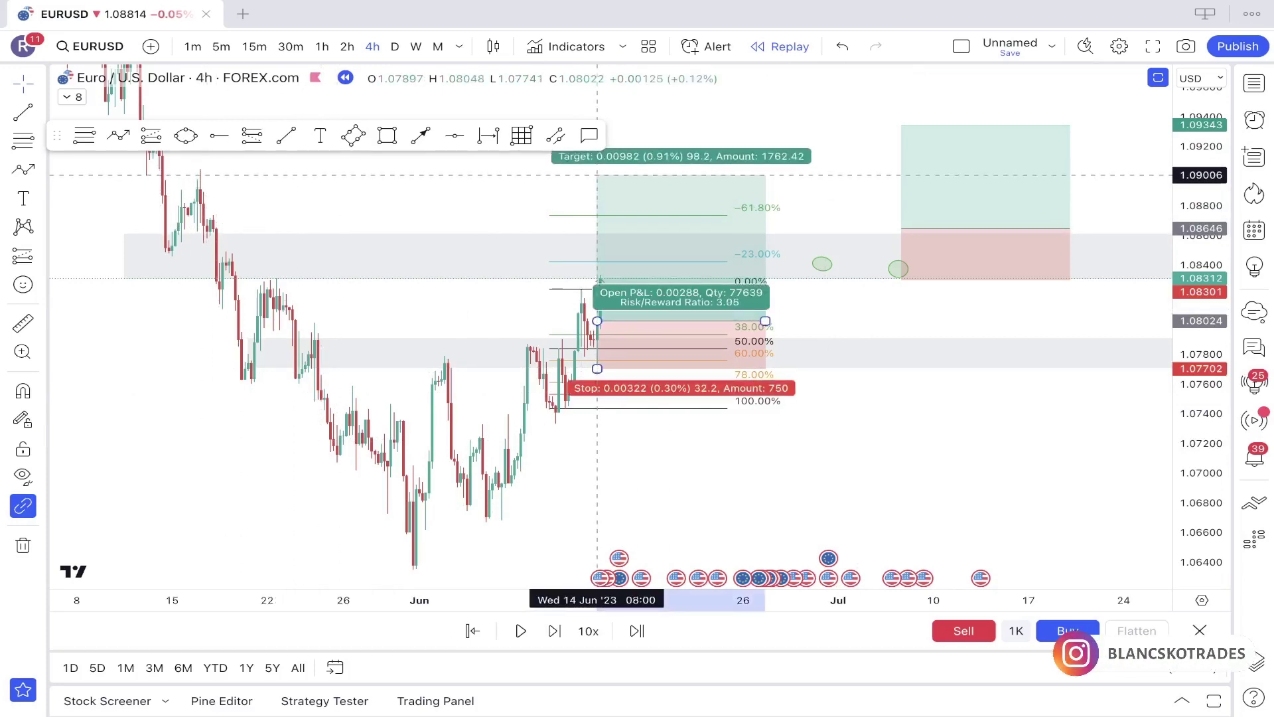
click(521, 199)
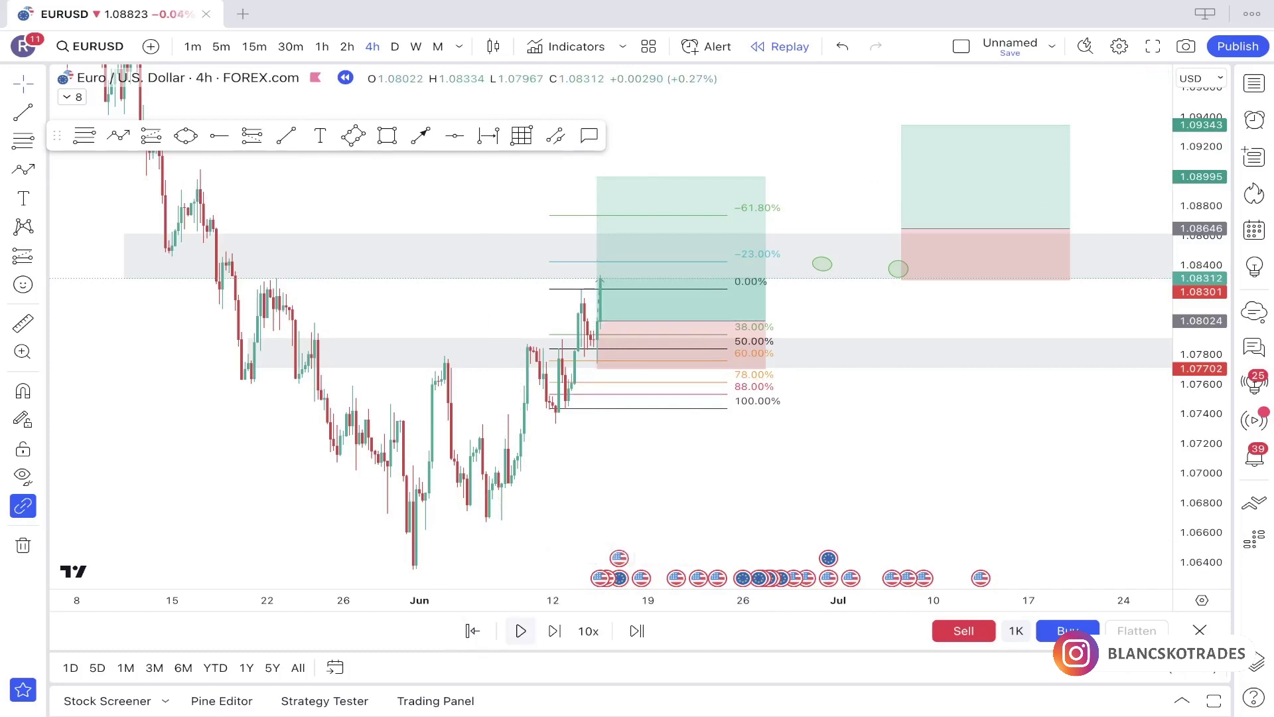
Step: Play the replay past the new long position's target and exit replay to return to the live chart
click(520, 630)
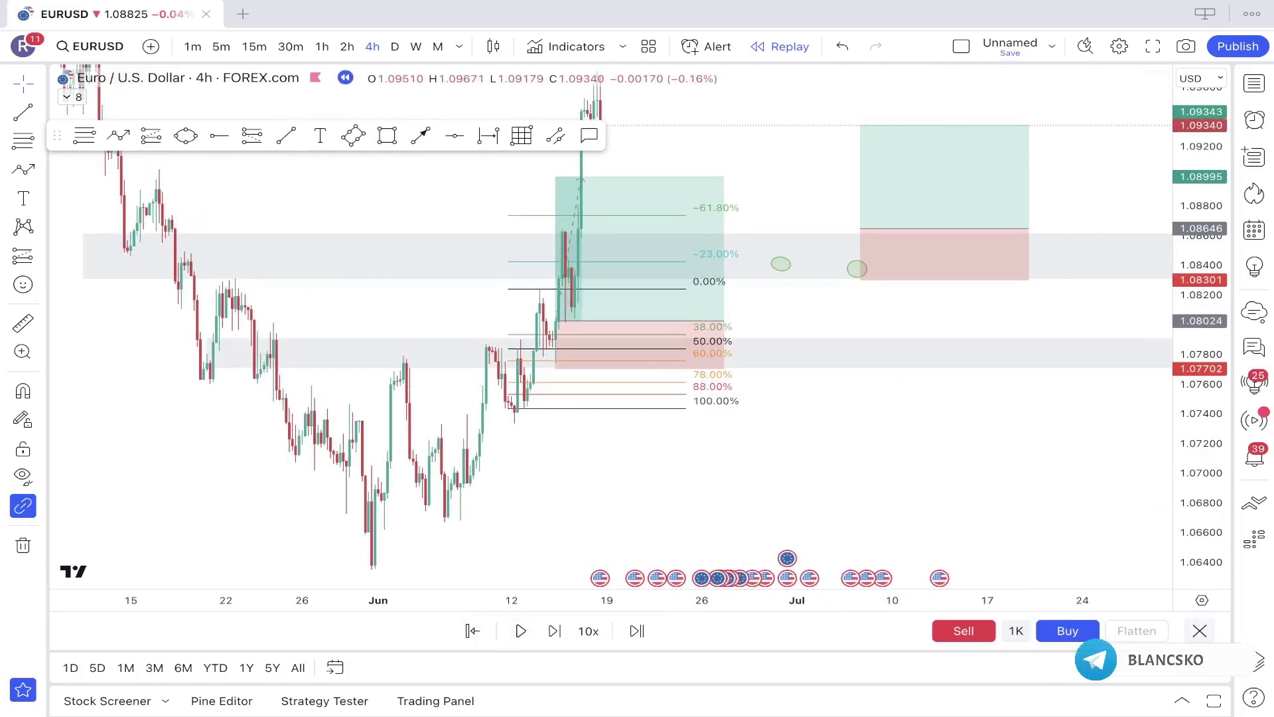
click(1199, 631)
click(792, 419)
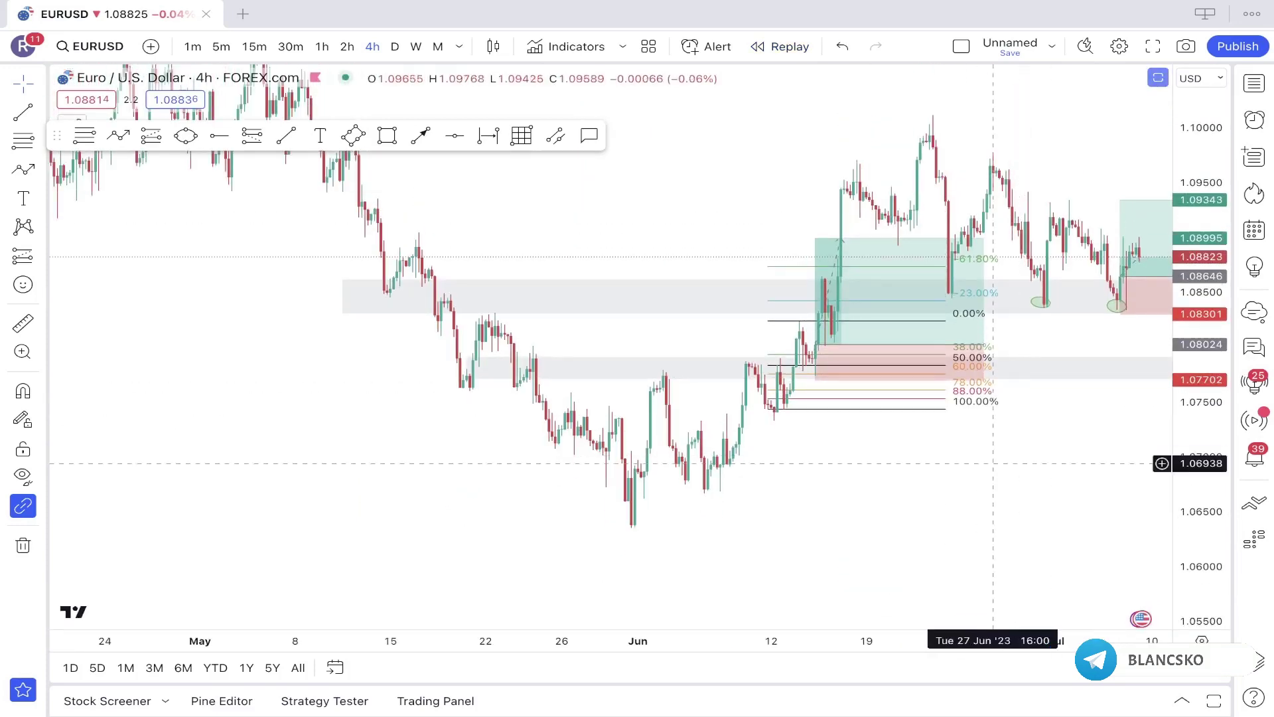
scroll(967, 351, right, 6)
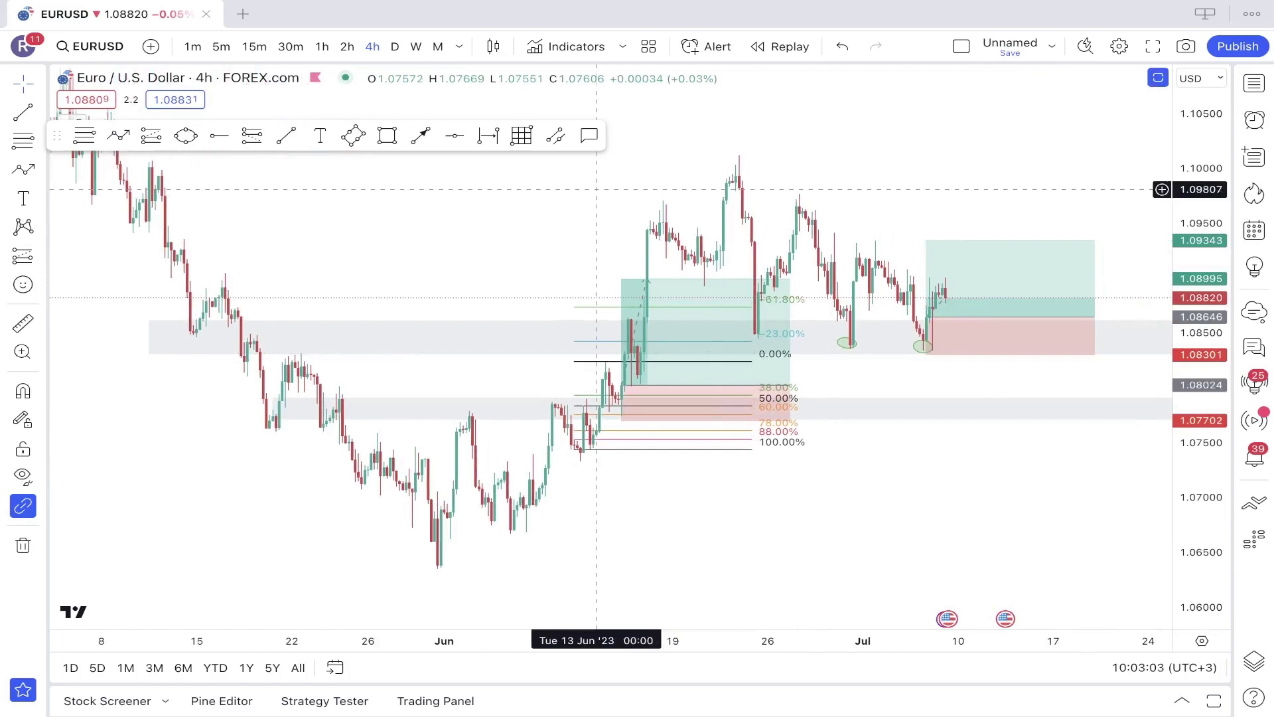
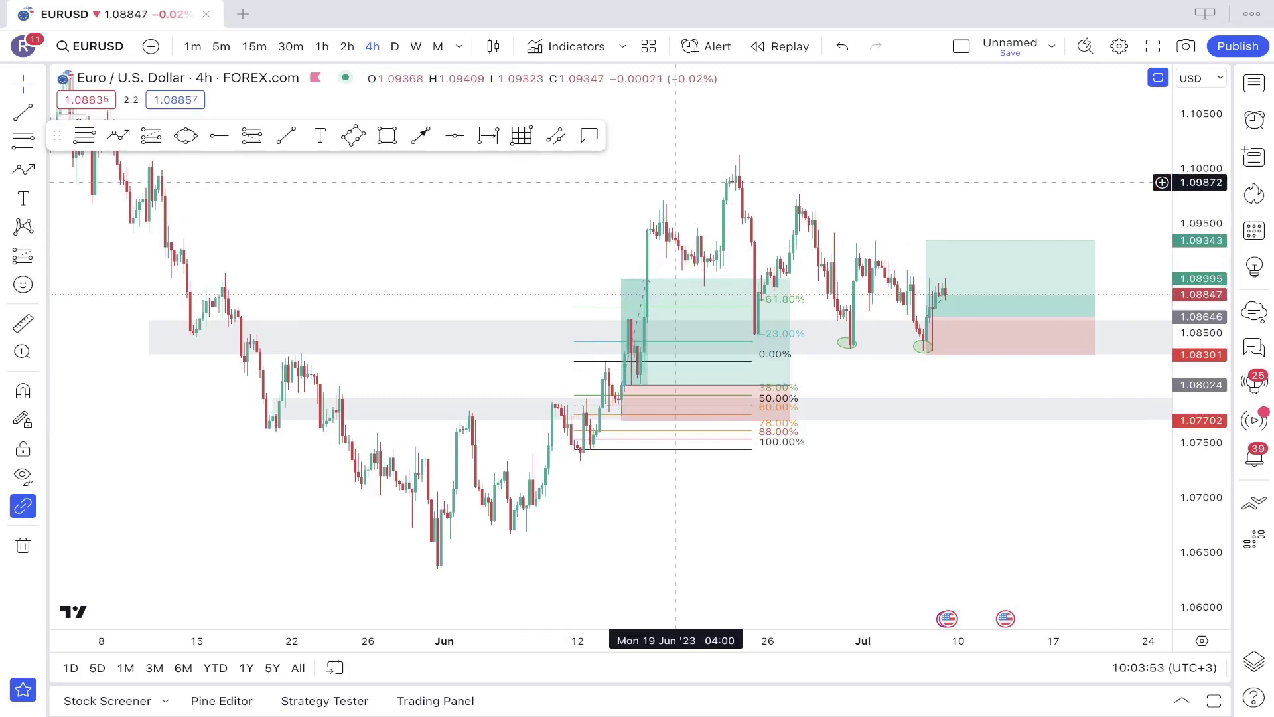
Step: Switch the chart to Line to examine price reactions at both zones, and return it to Candles
drag(780, 138, 782, 175)
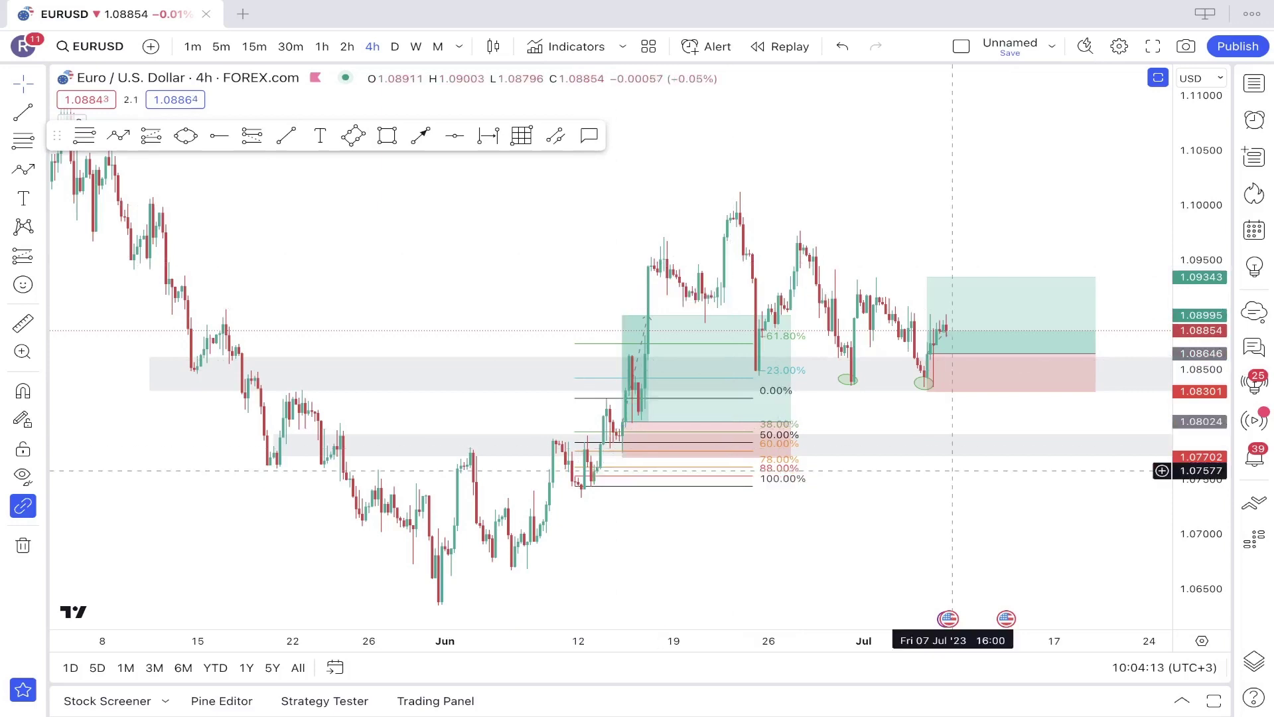
click(493, 46)
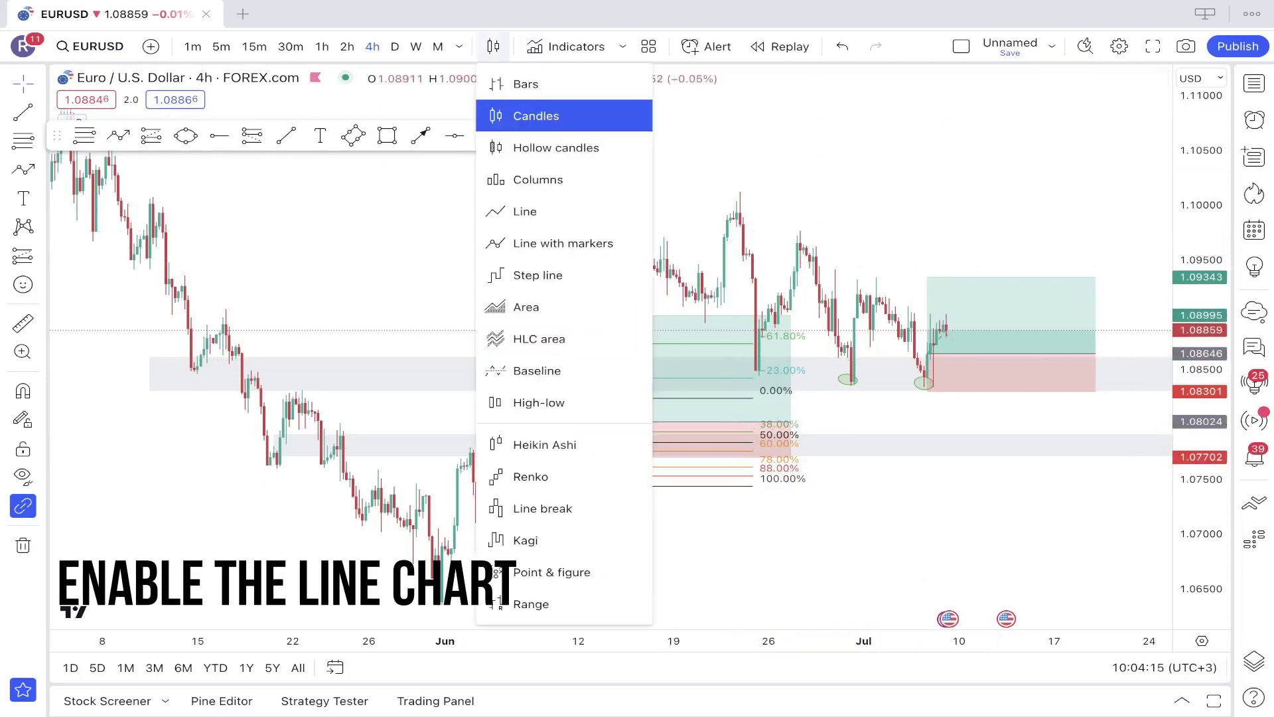
click(525, 211)
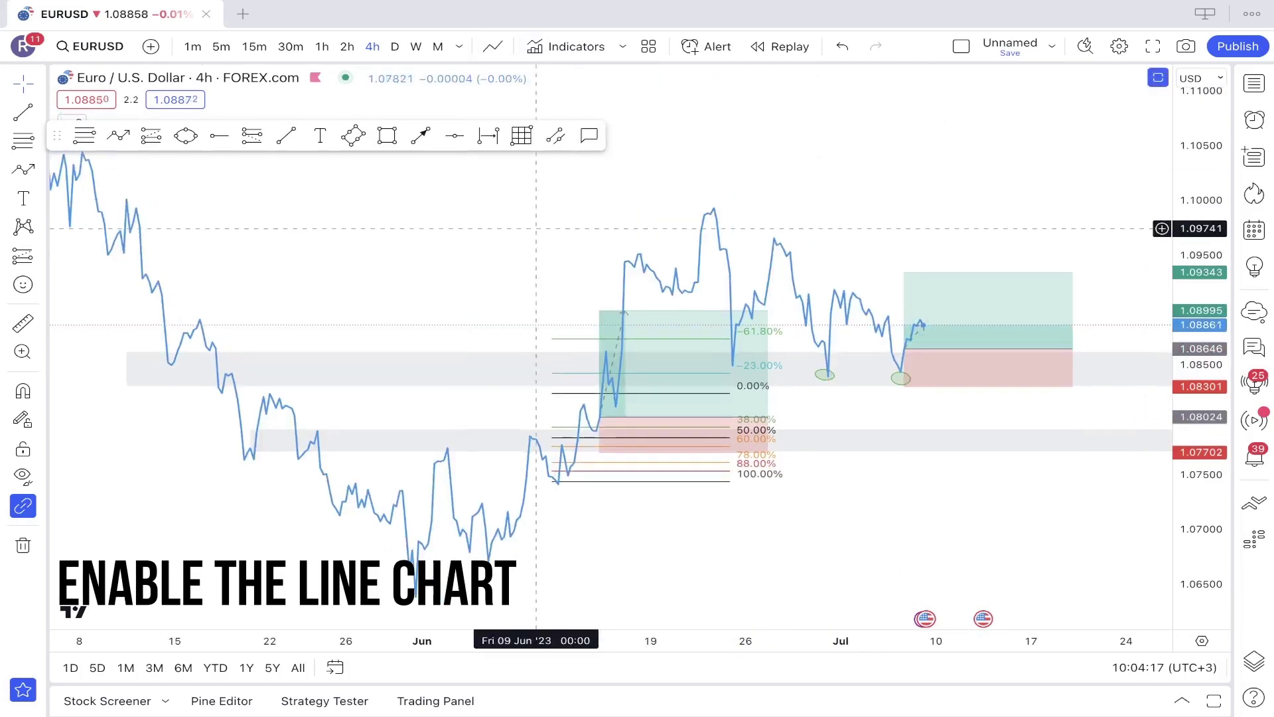
drag(298, 227, 285, 163)
drag(364, 205, 336, 224)
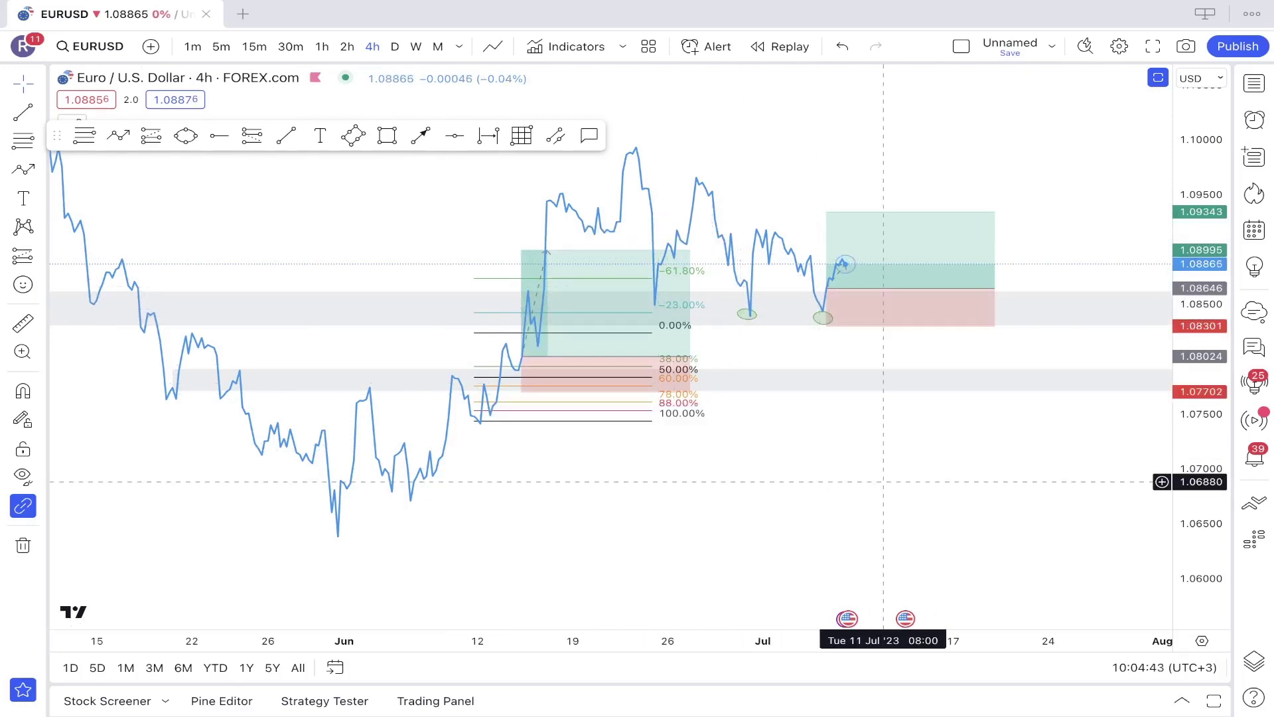
click(492, 46)
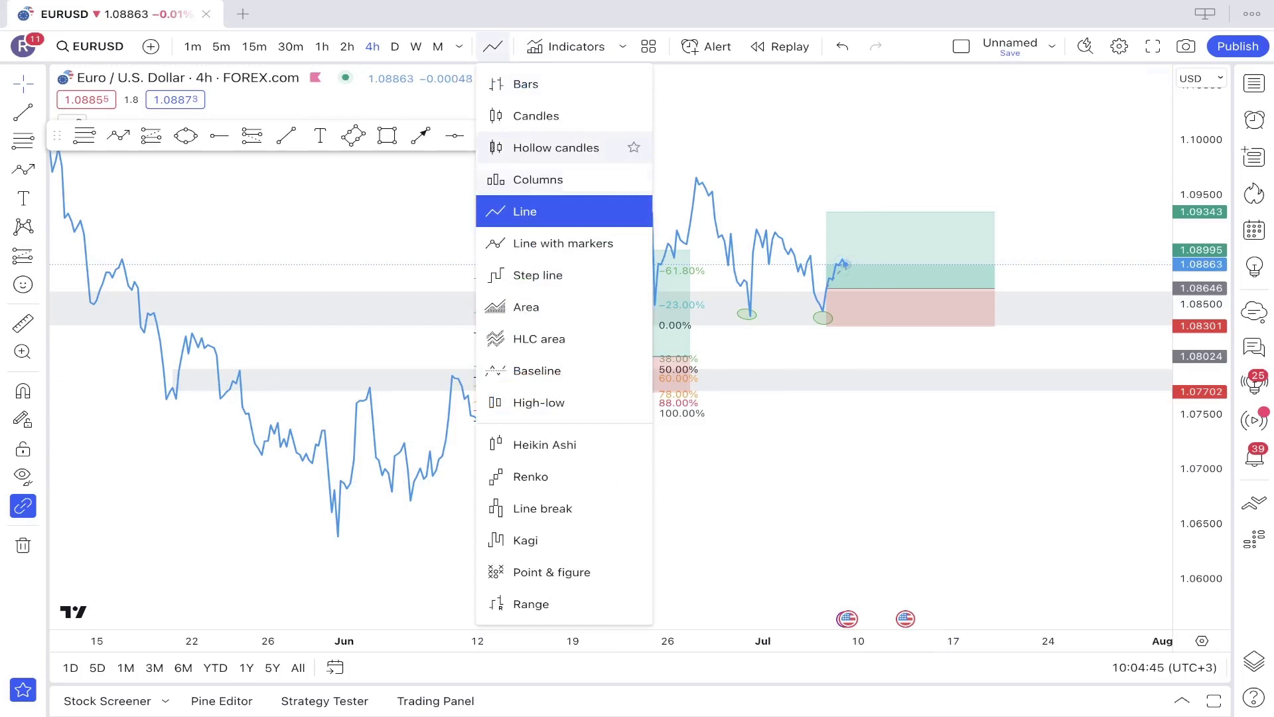
click(536, 115)
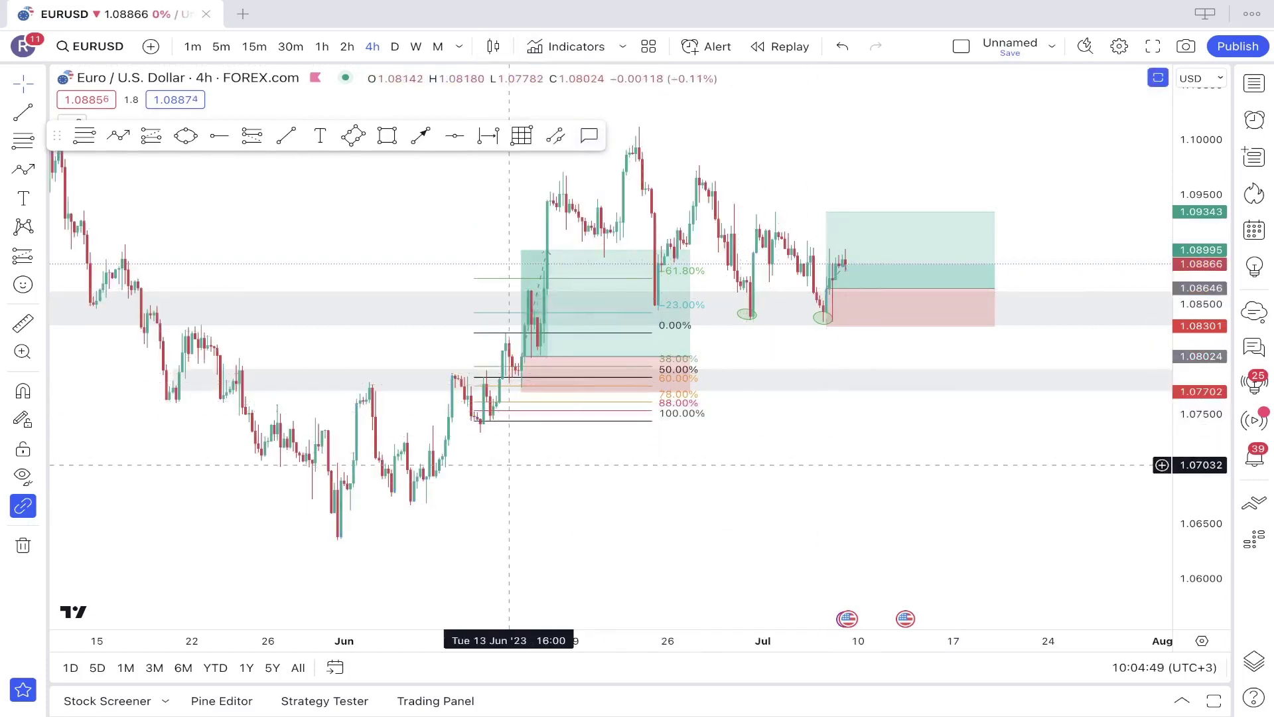
drag(540, 455, 549, 475)
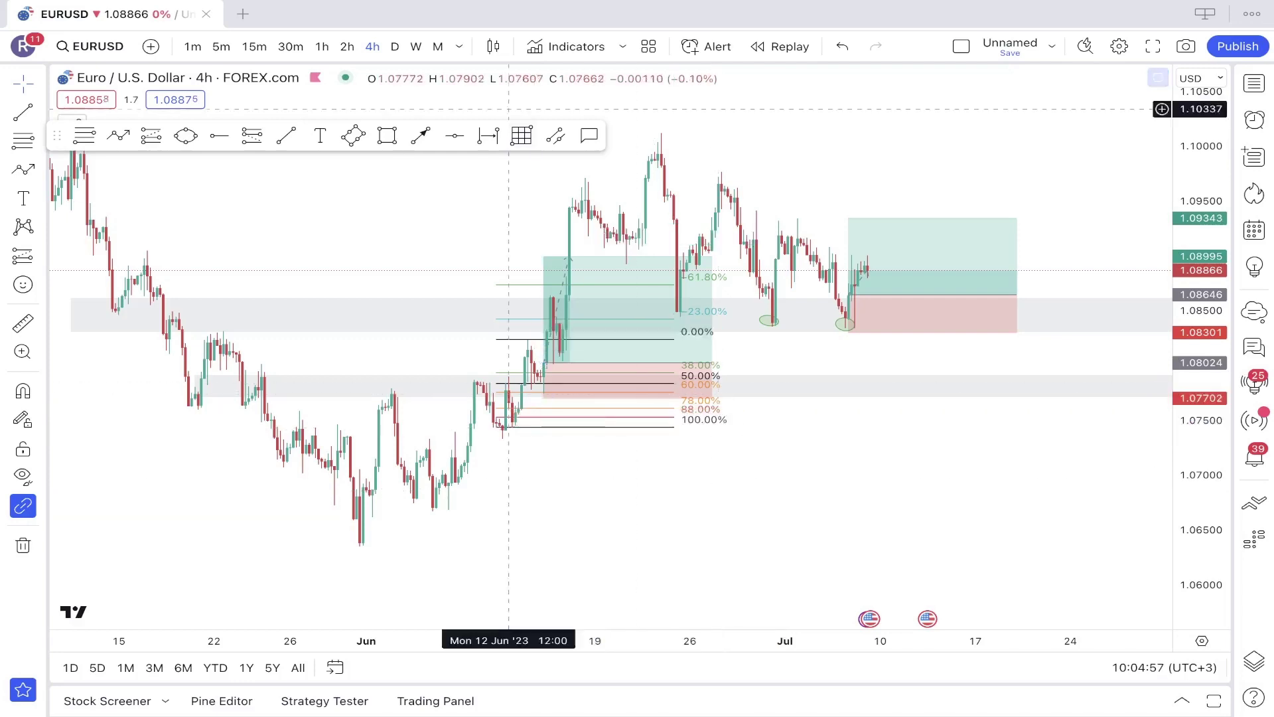
Step: Show the chart as Line again to review the mid-June long position and zone retests, and restore Candles
click(492, 46)
click(524, 211)
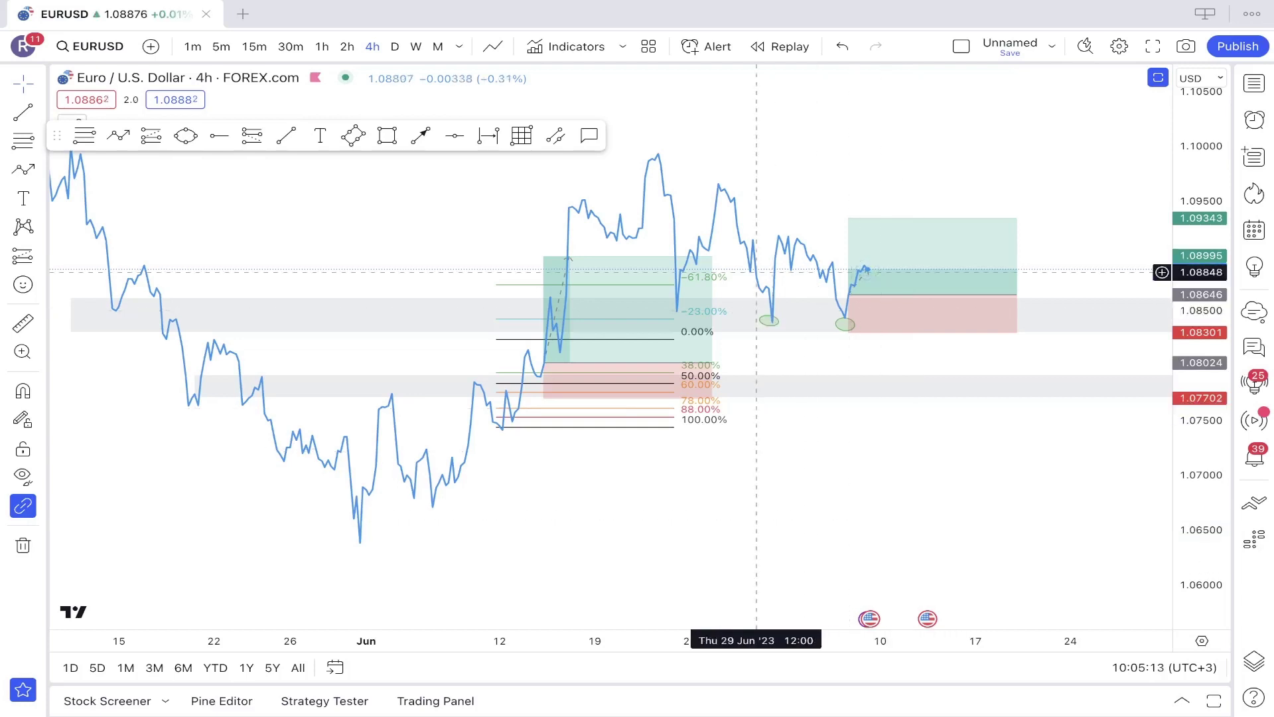
click(674, 390)
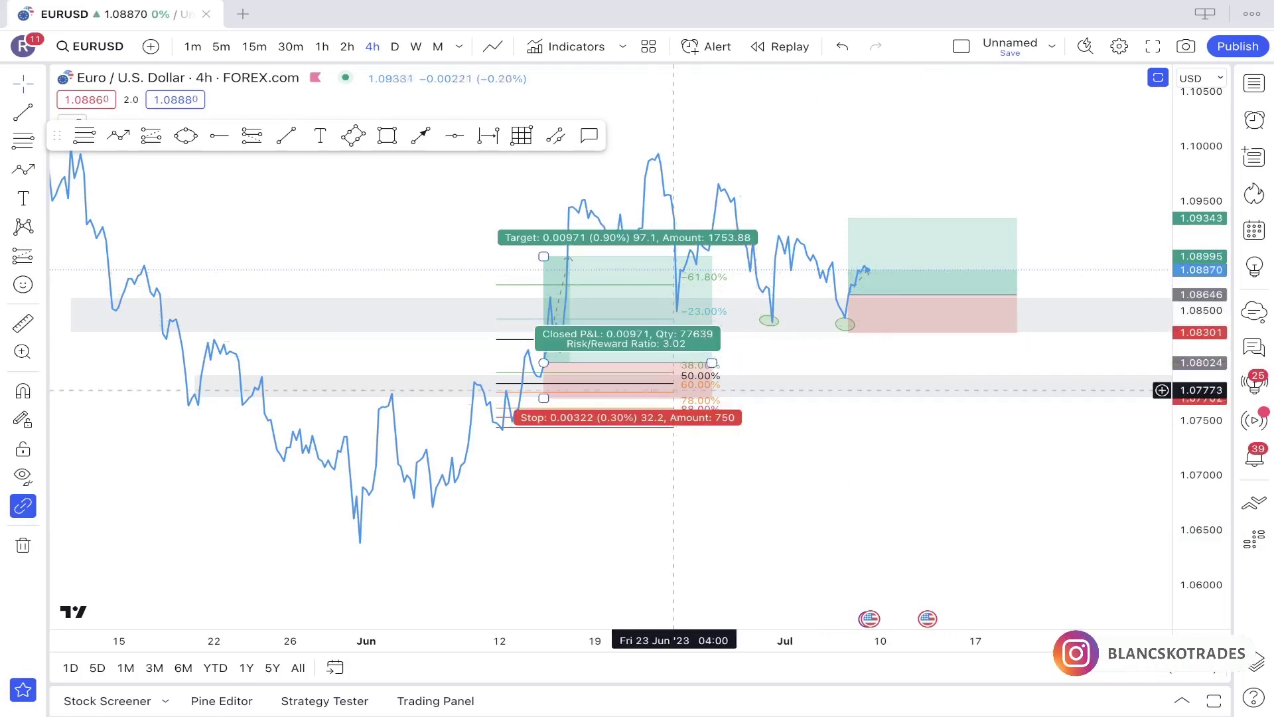
click(800, 425)
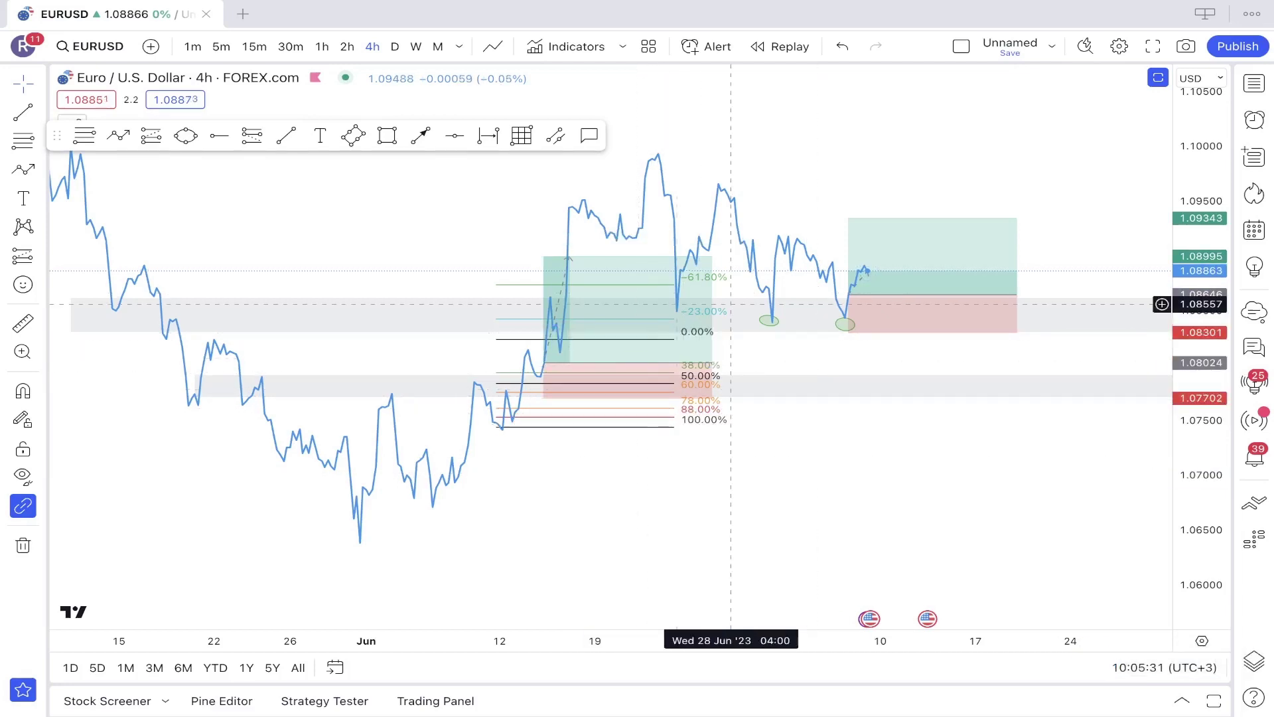
click(493, 46)
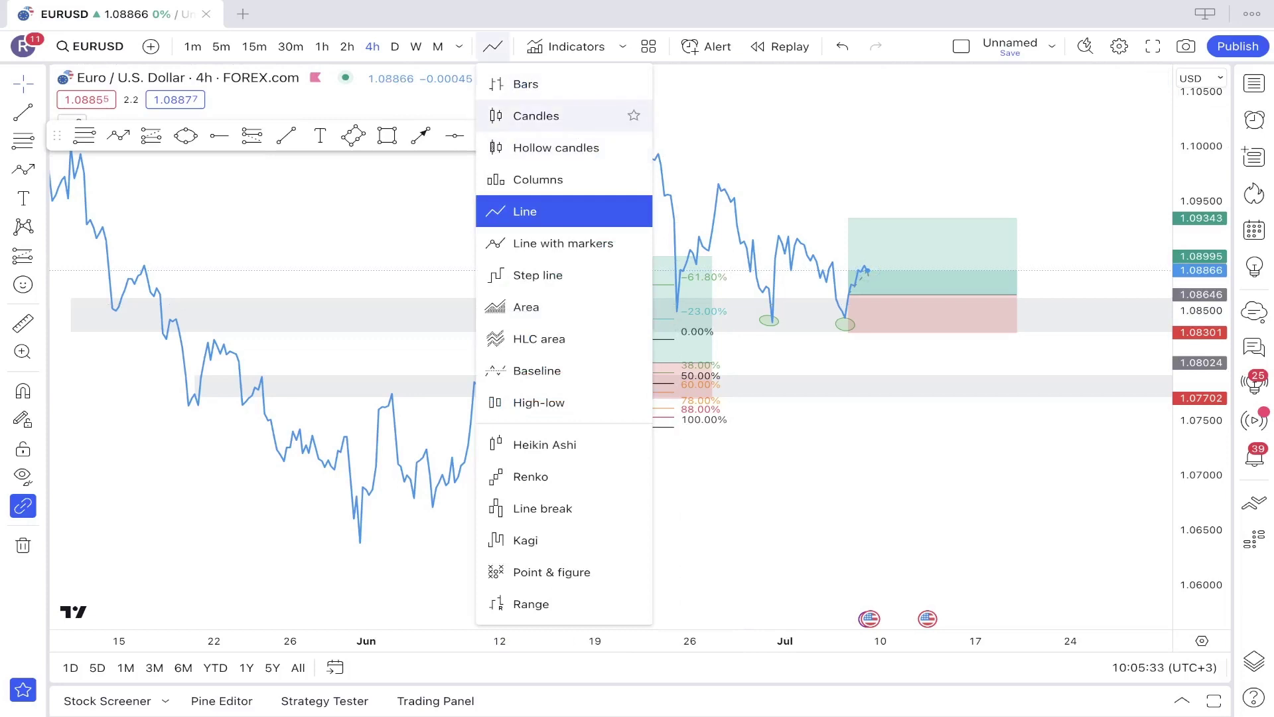
click(525, 113)
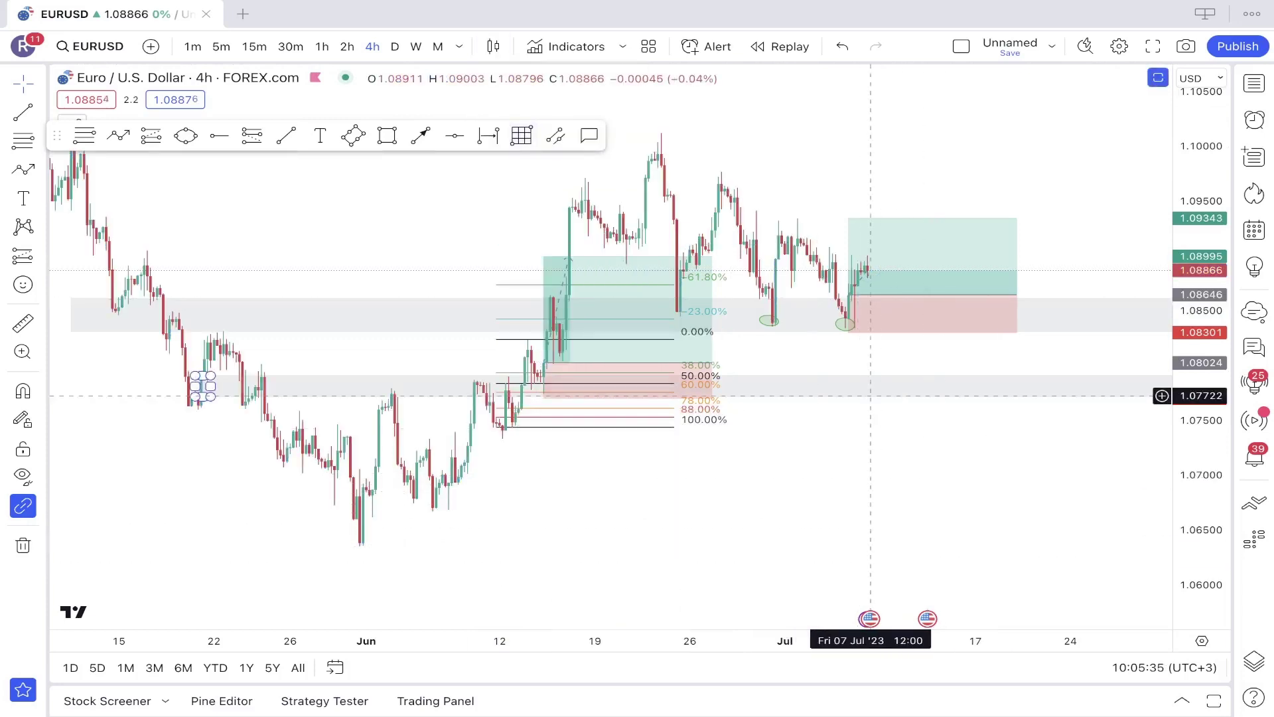